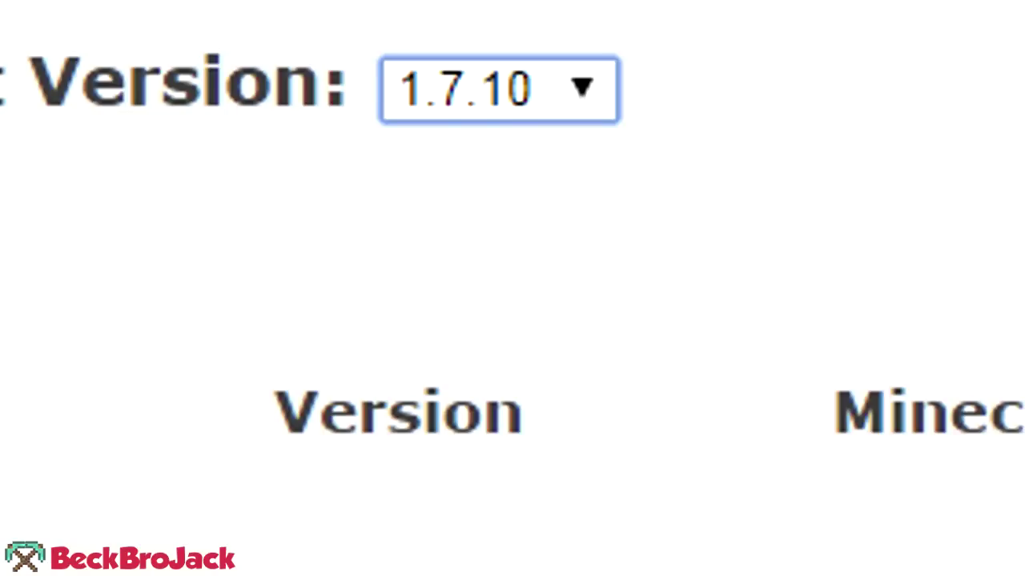
# Step: Choose Minecraft version 1.7.10, get the Forge 10.13.1.1219 installer past the ad page, and keep the downloaded file
pyautogui.click(499, 88)
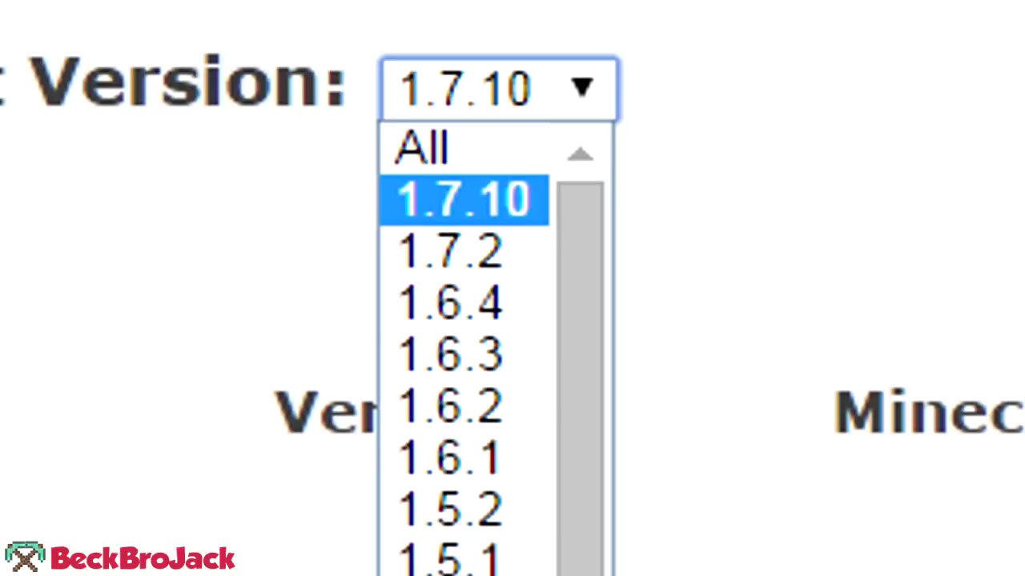
pyautogui.click(464, 200)
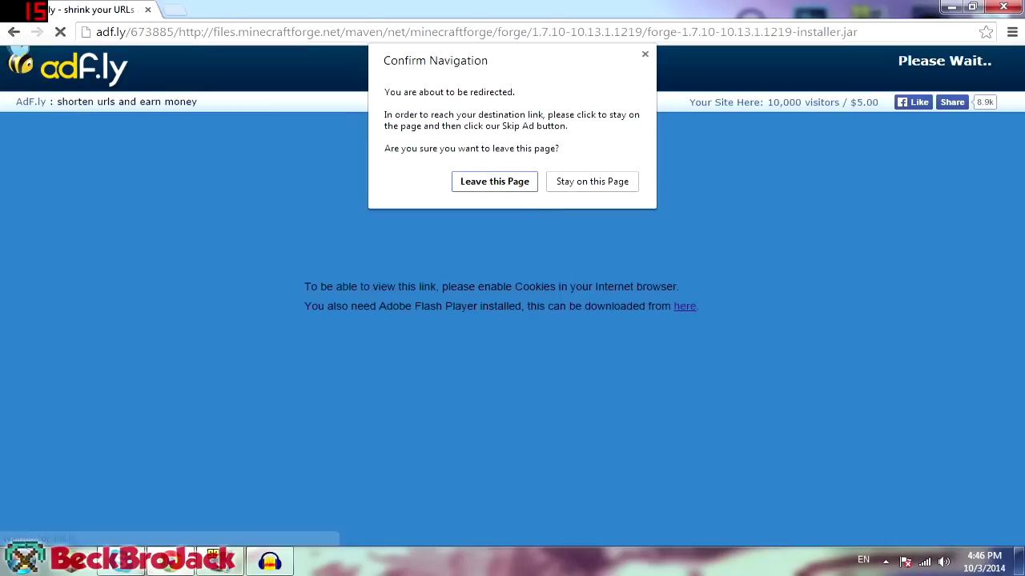
pyautogui.press('Tab')
pyautogui.press('Return')
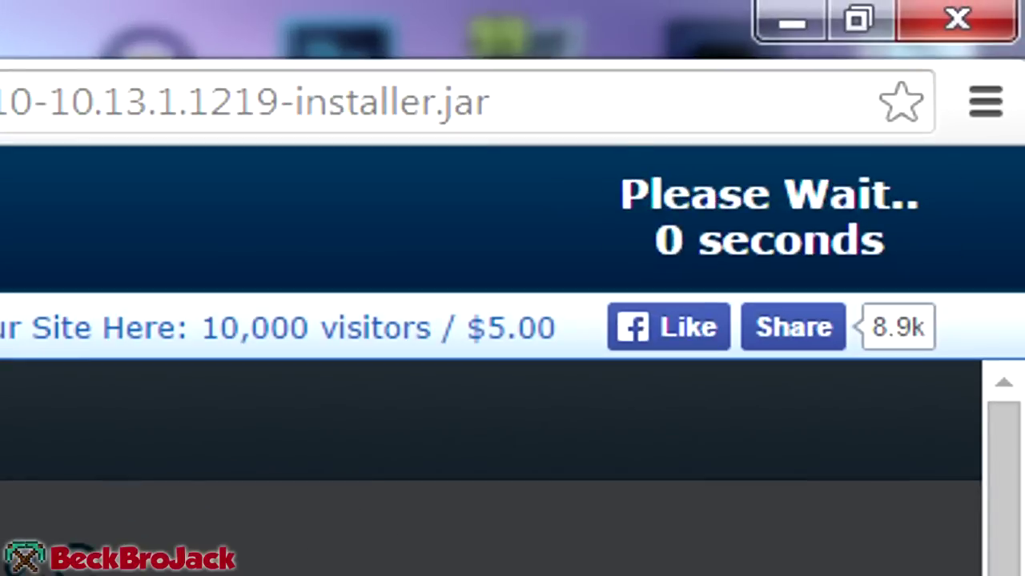
pyautogui.click(786, 216)
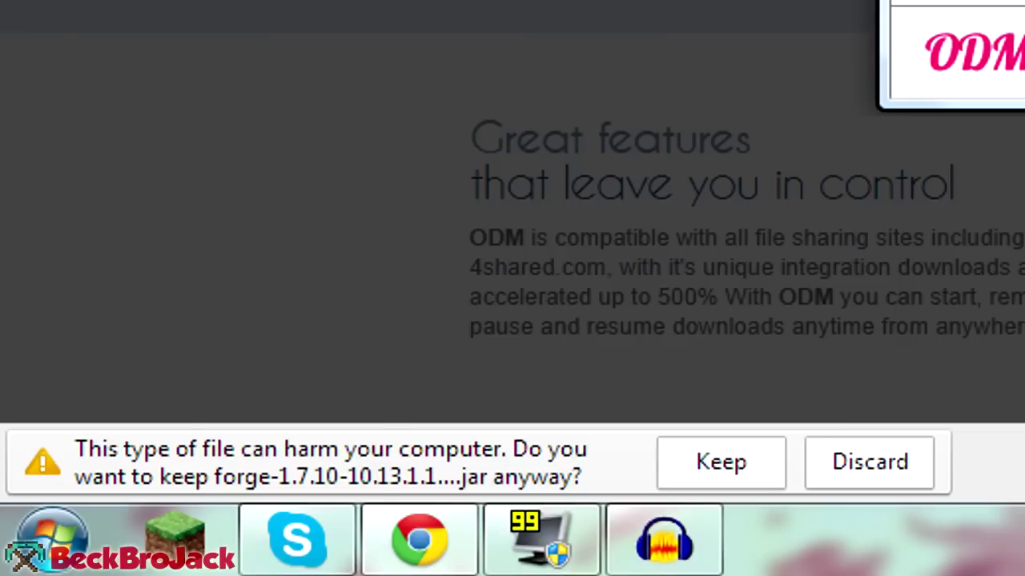
pyautogui.click(721, 463)
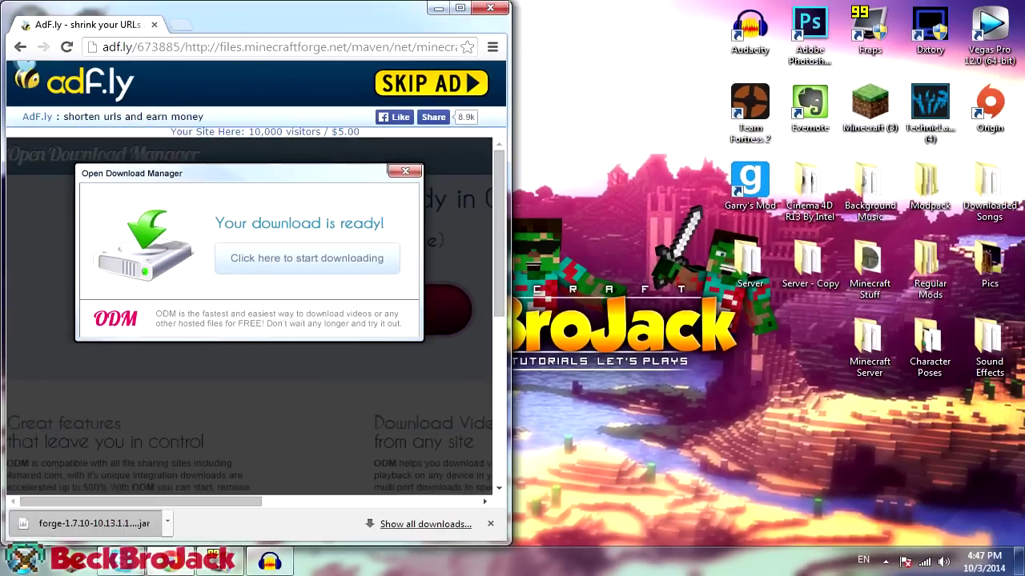
# Step: Place the downloaded Forge installer on the desktop, clear of the browser, and launch it
pyautogui.moveTo(88, 523); pyautogui.dragTo(631, 120)
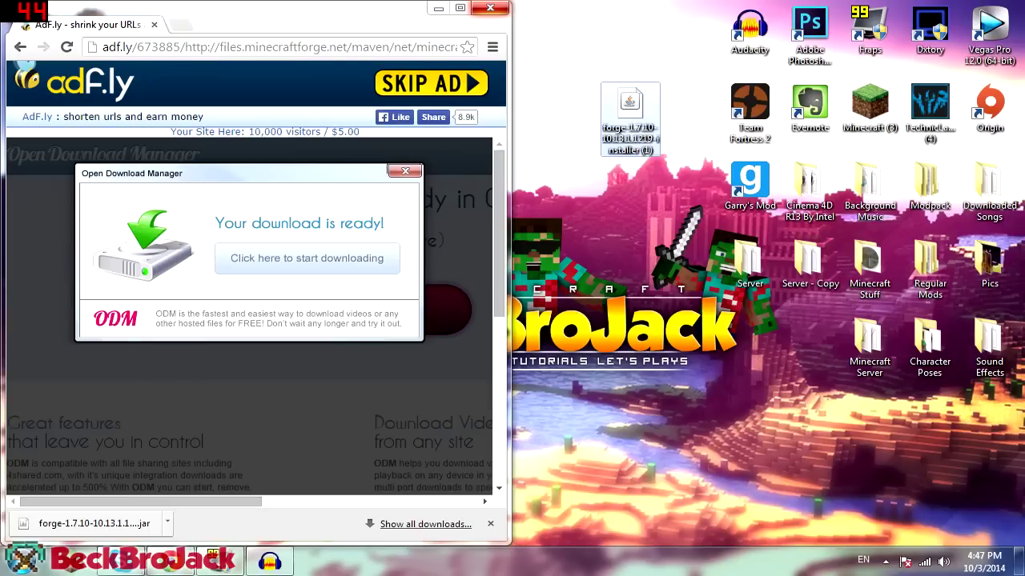
pyautogui.click(490, 8)
pyautogui.moveTo(631, 112); pyautogui.dragTo(506, 190)
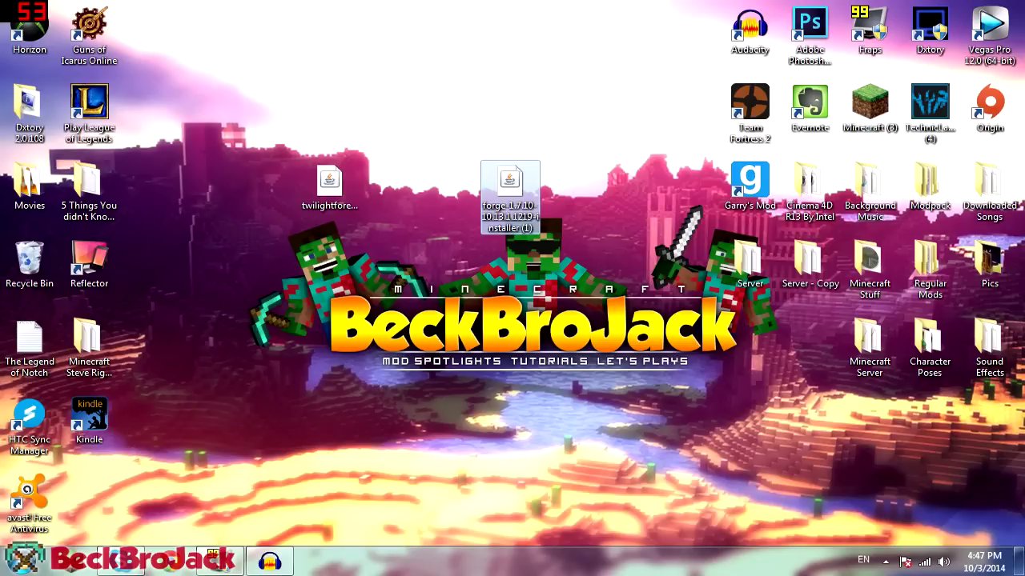
pyautogui.doubleClick(510, 193)
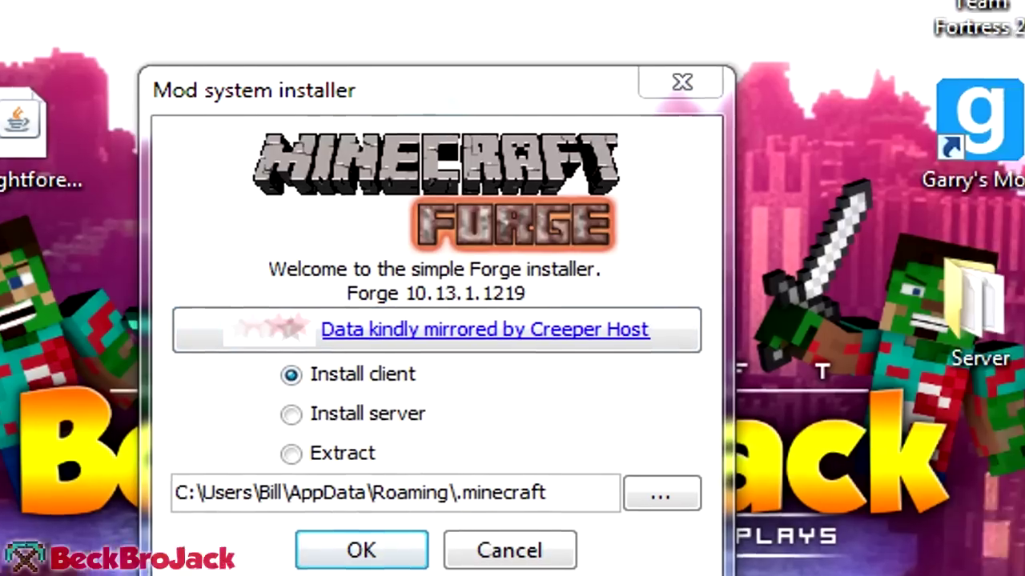
# Step: Create a new folder on the desktop named "Tutorial Server"
pyautogui.rightClick(59, 56)
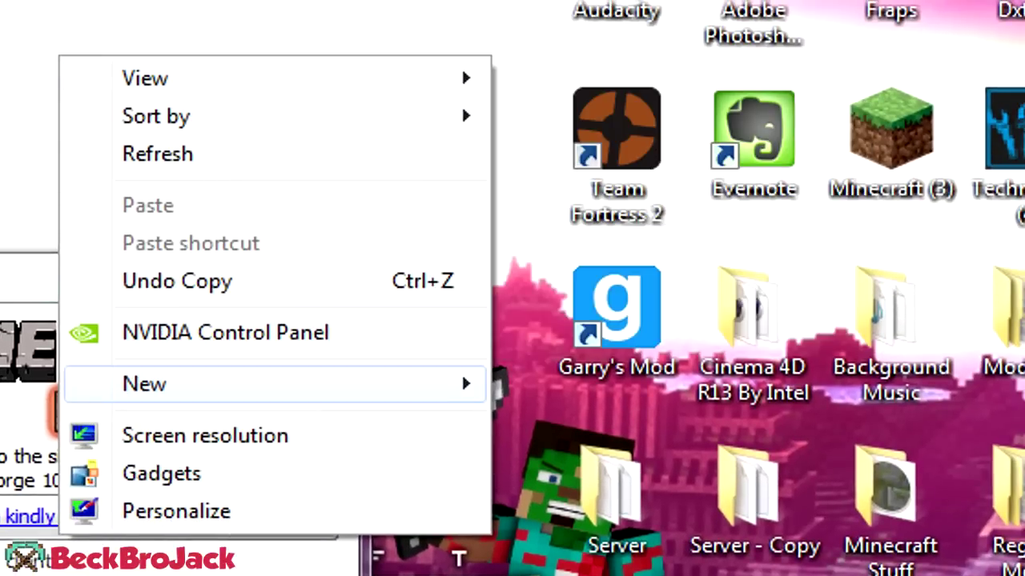
pyautogui.moveTo(448, 383)
pyautogui.click(576, 384)
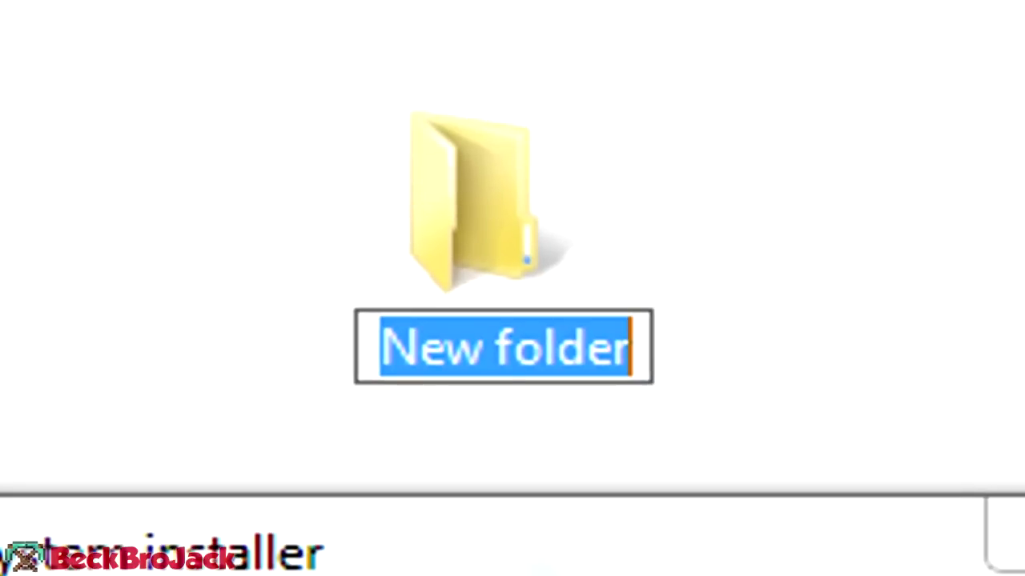
pyautogui.write('Tutorial Server')
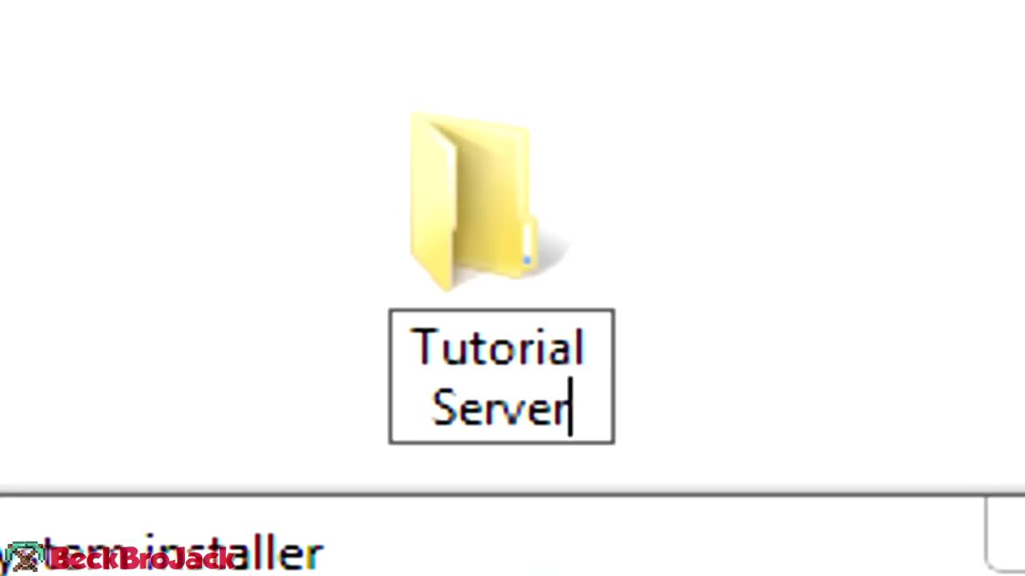
pyautogui.press('Return')
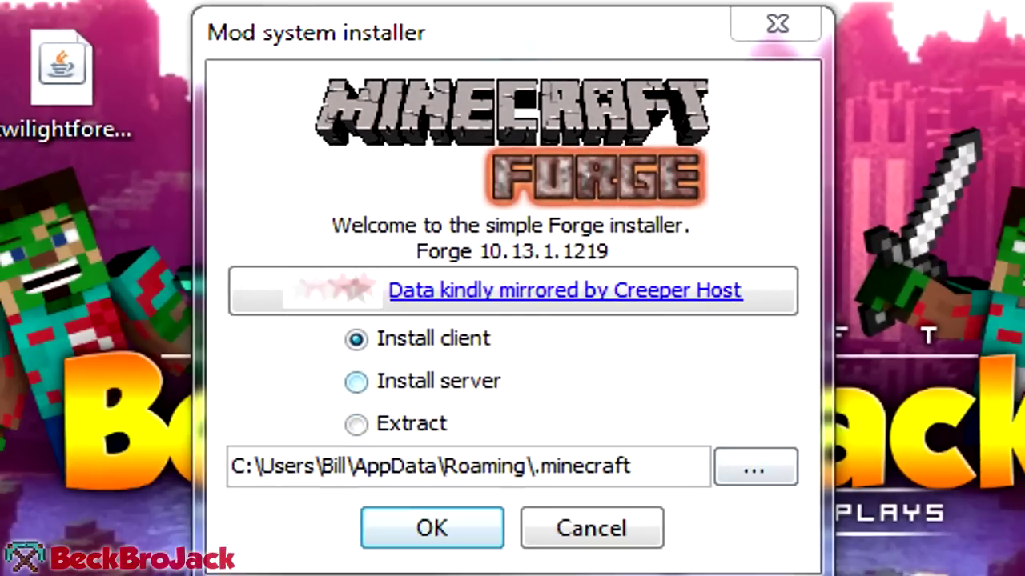
# Step: Install Forge with the Install server option into the Tutorial Server folder on the desktop
pyautogui.click(435, 318)
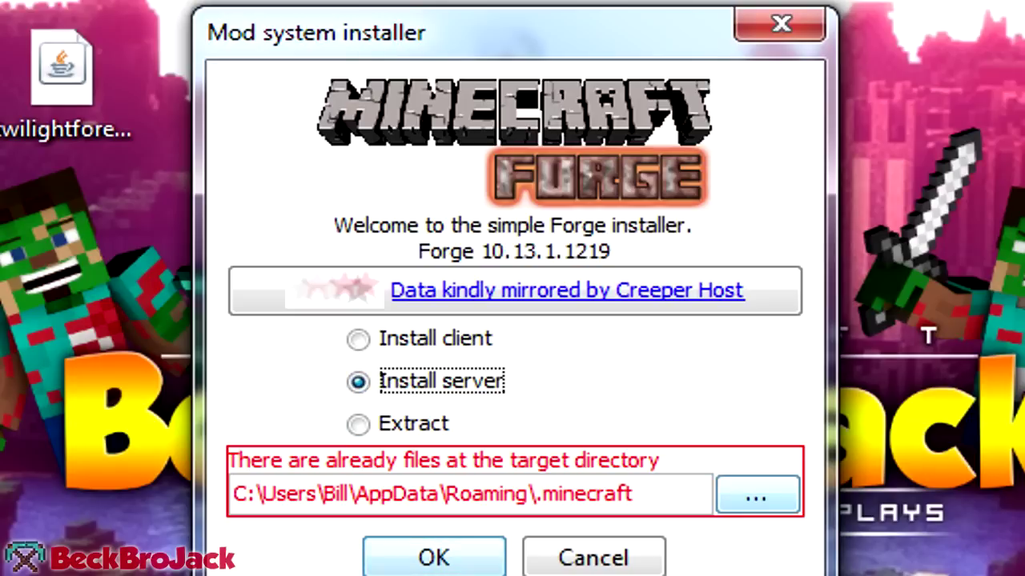
pyautogui.click(756, 494)
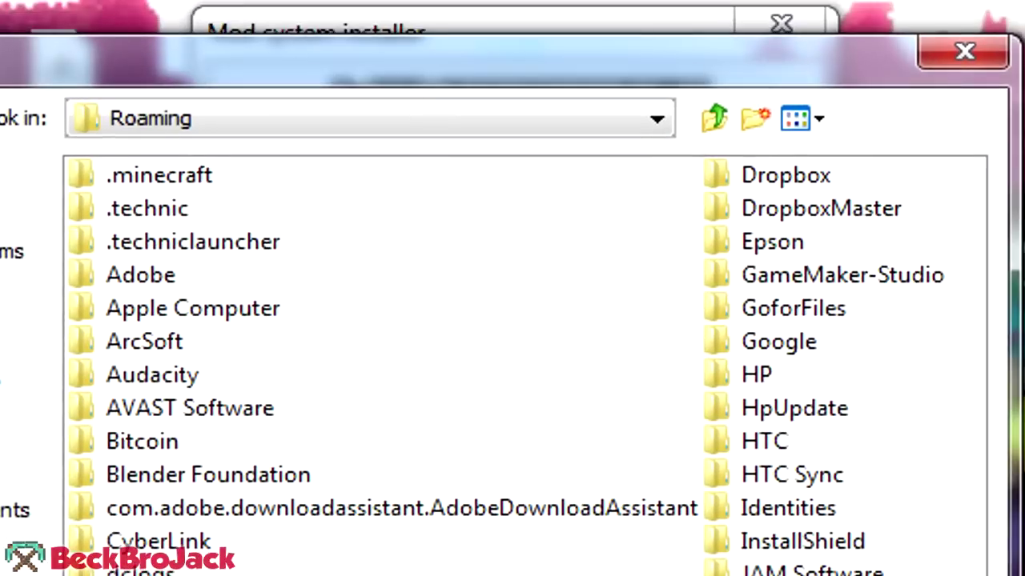
pyautogui.click(11, 352)
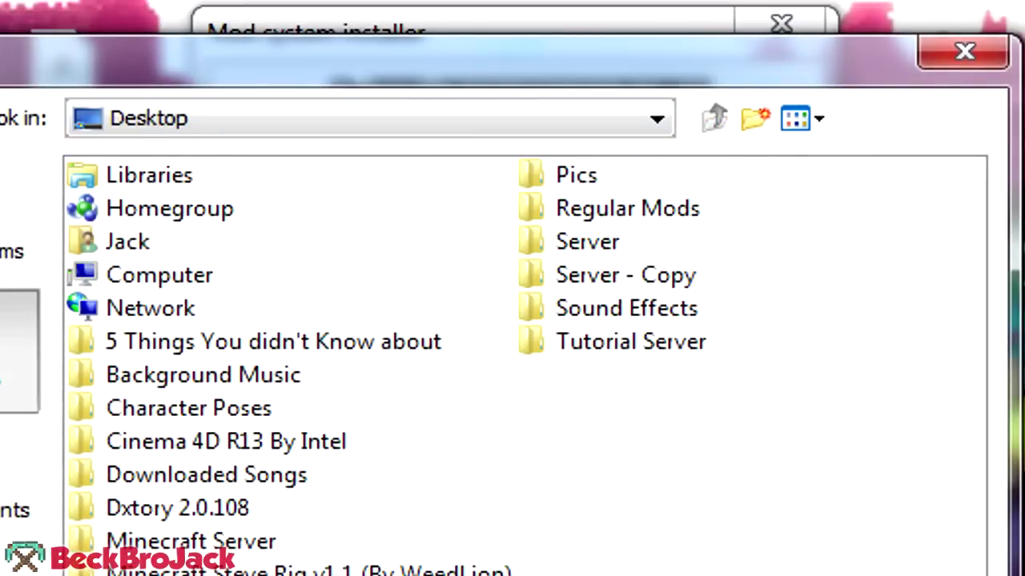
pyautogui.click(630, 342)
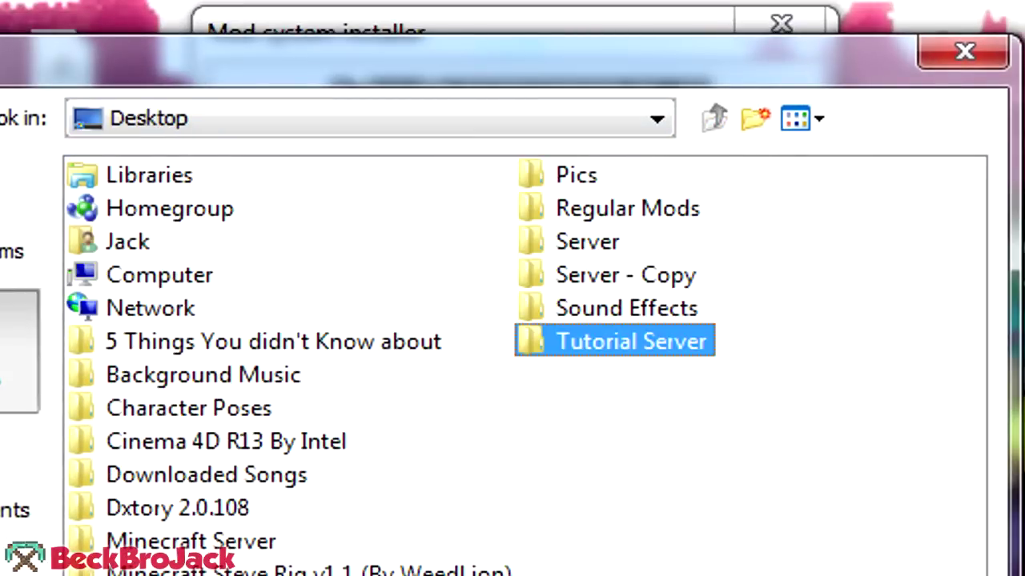
pyautogui.press('Return')
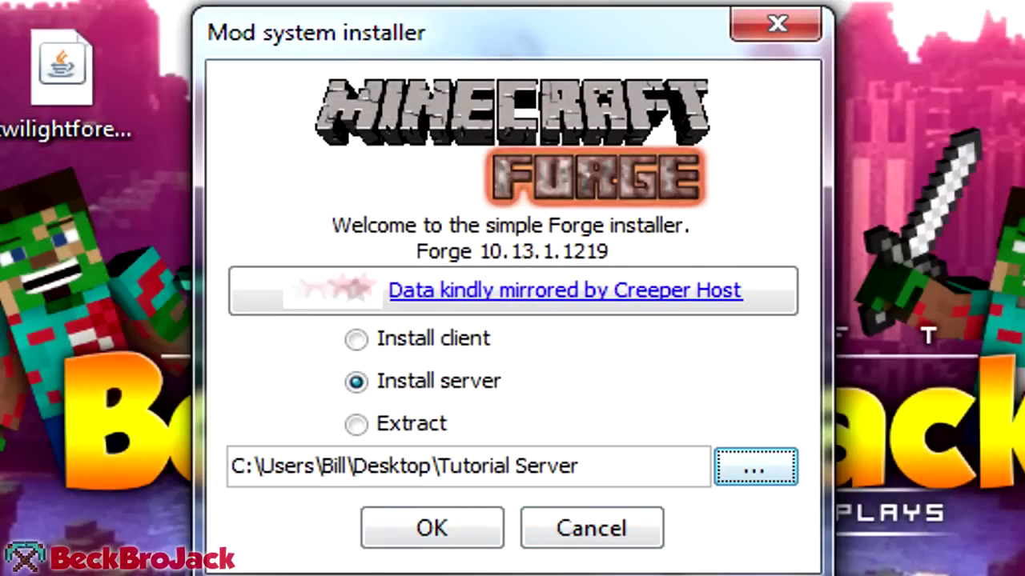
pyautogui.click(432, 528)
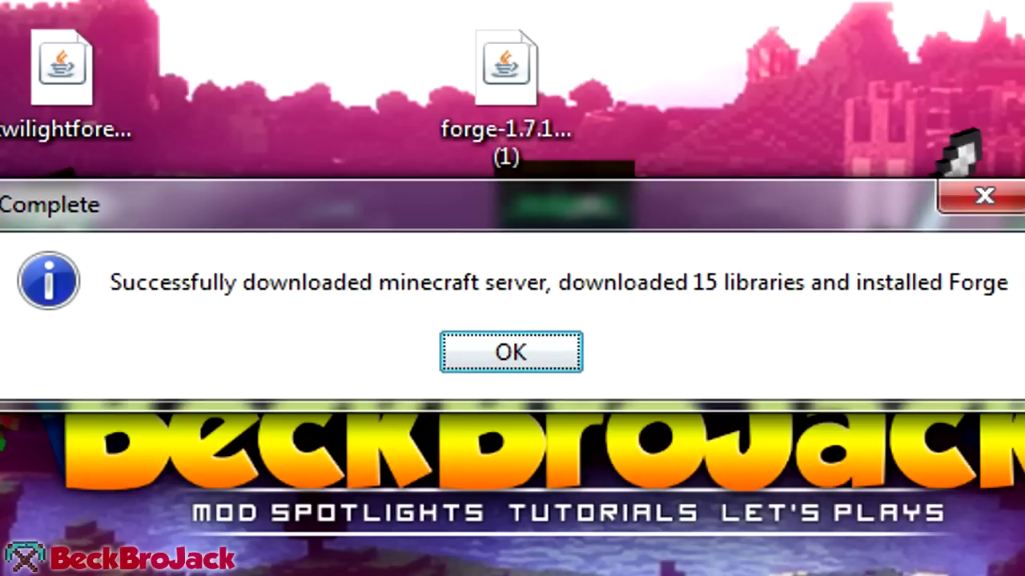
pyautogui.press('Return')
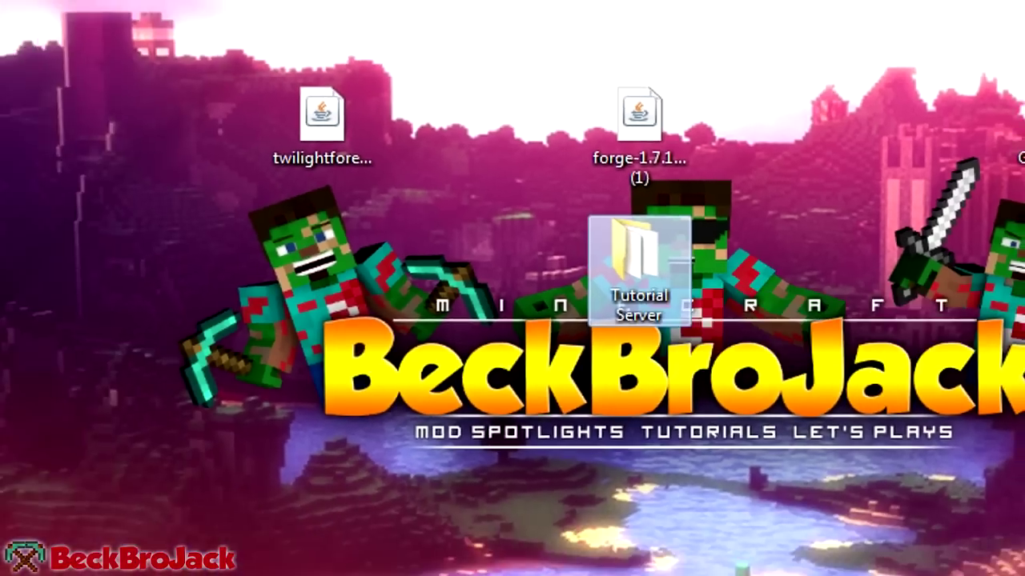
# Step: Open the Tutorial Server folder and run forge-1.7.10-10.13.1.1219-universal to generate the server files
pyautogui.doubleClick(639, 269)
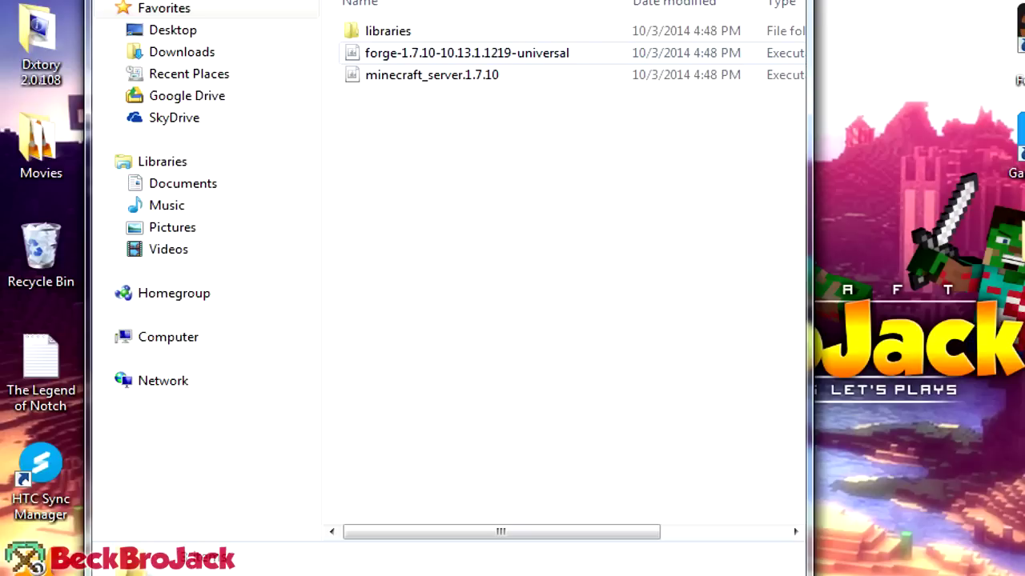
pyautogui.click(466, 52)
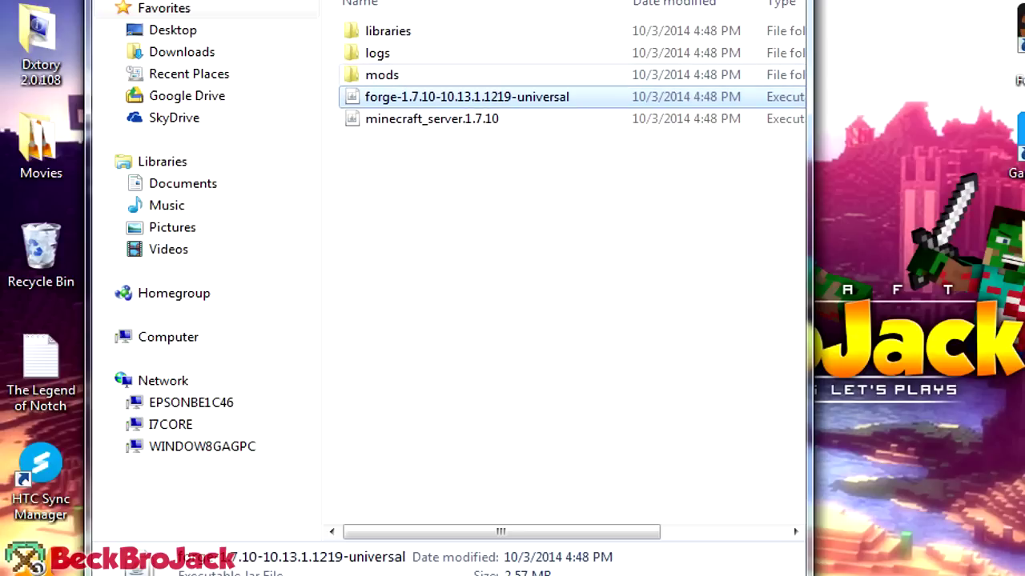
pyautogui.doubleClick(400, 96)
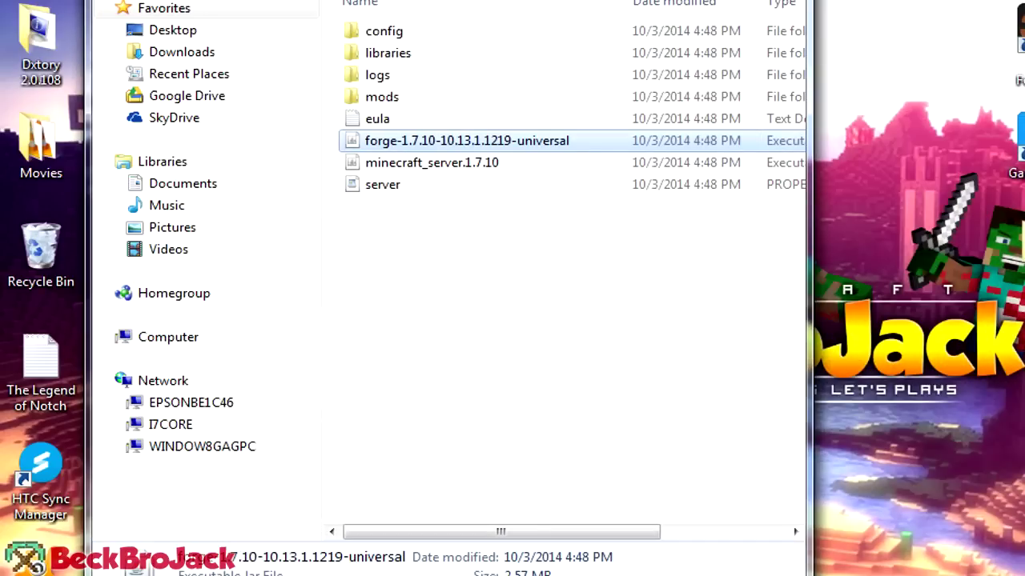
pyautogui.click(552, 272)
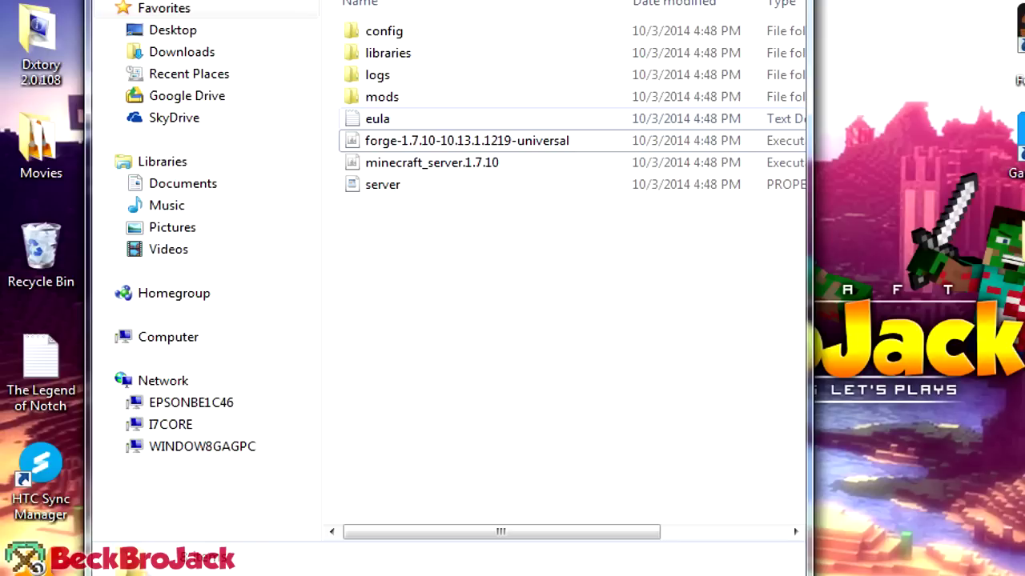
# Step: Set eula to true in the eula text file, then save and close it
pyautogui.doubleClick(378, 118)
pyautogui.moveTo(632, 191); pyautogui.dragTo(556, 161)
pyautogui.moveTo(541, 293); pyautogui.dragTo(493, 293)
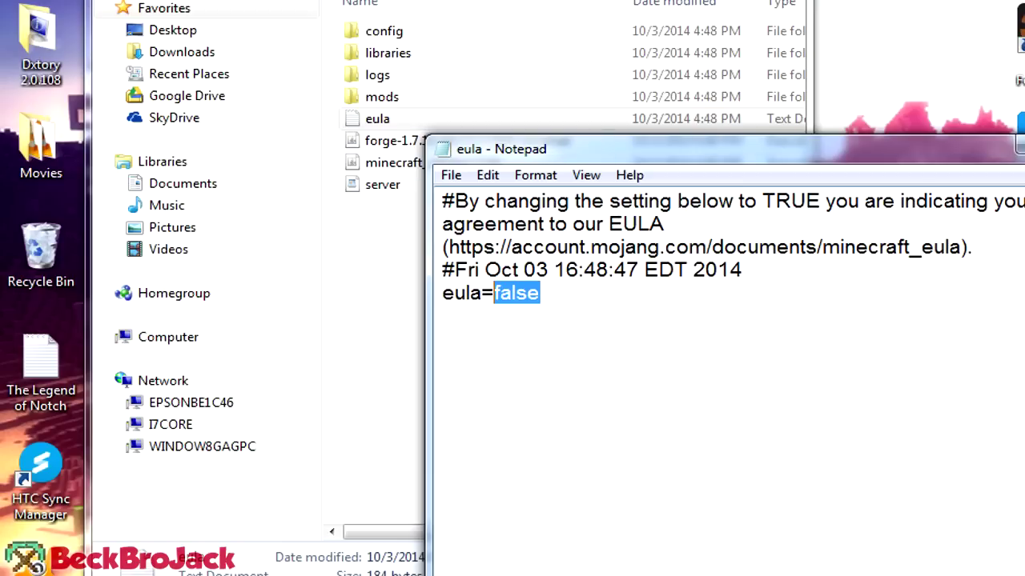
pyautogui.write('true')
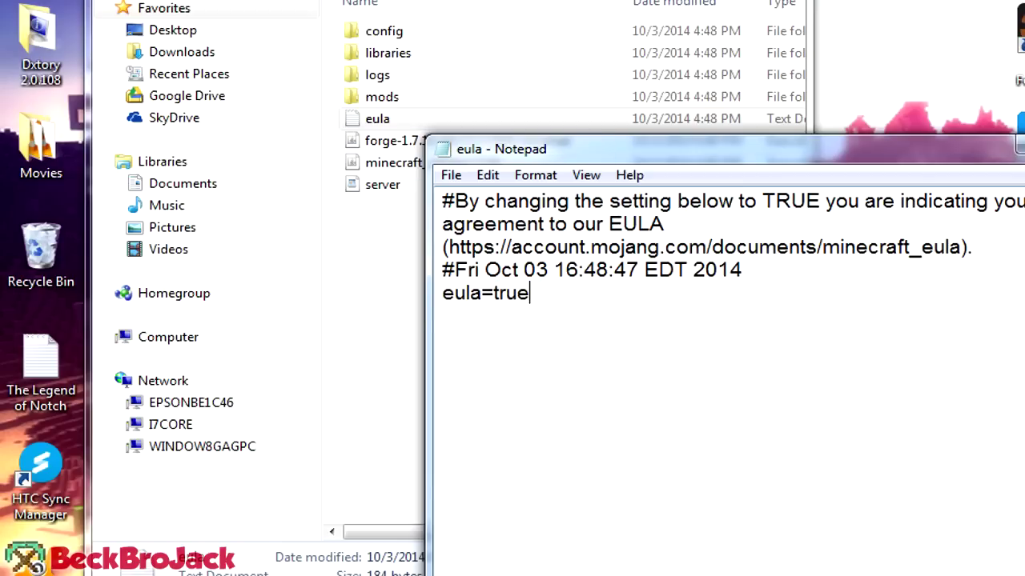
pyautogui.hotkey('alt', 'F4')
pyautogui.click(662, 289)
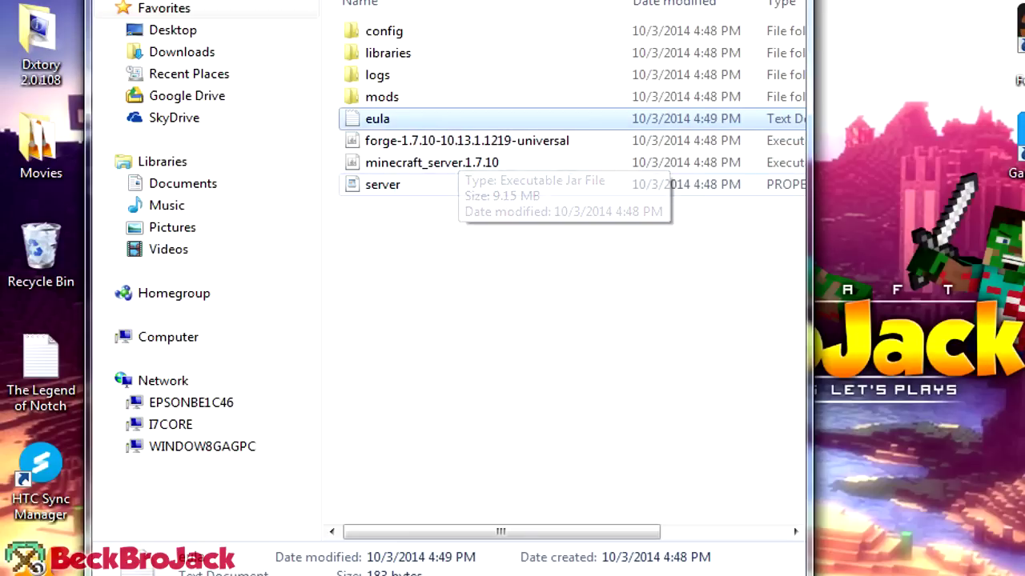
# Step: Put the twilightforest-1.7.10-2.3.2 file from the desktop into the server's mods folder
pyautogui.doubleClick(382, 97)
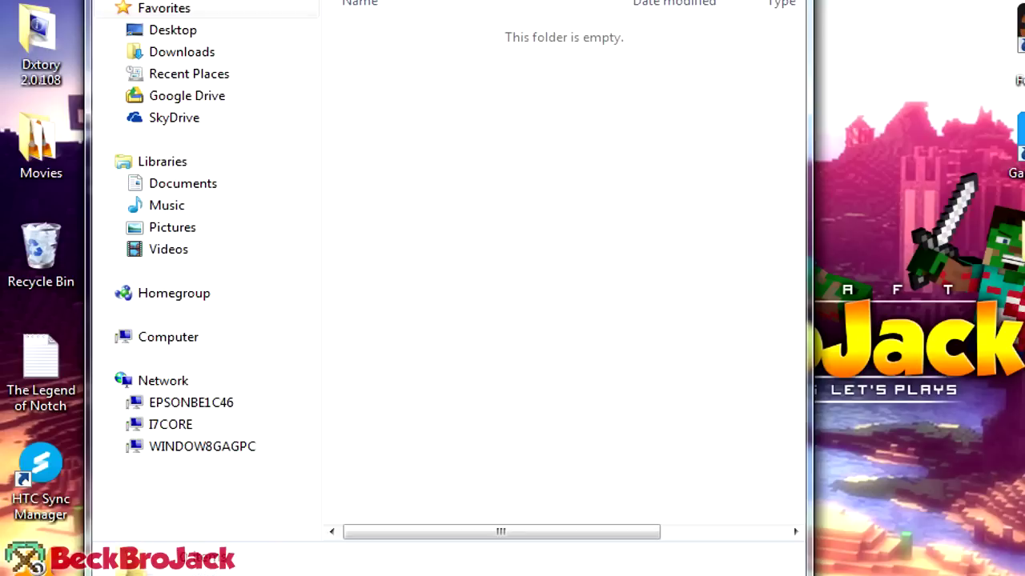
pyautogui.moveTo(377, 0); pyautogui.dragTo(1024, 50)
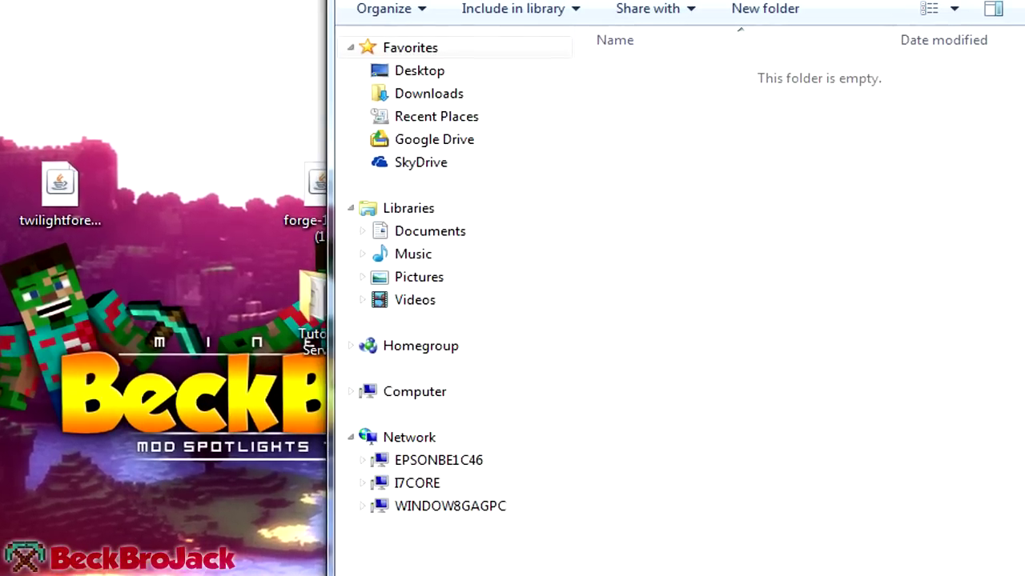
pyautogui.click(458, 144)
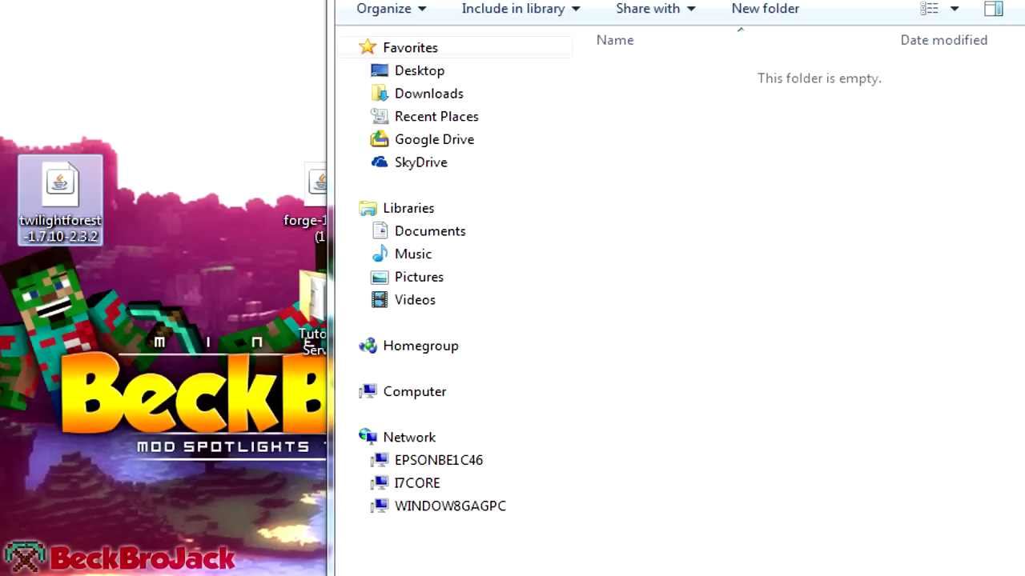
pyautogui.moveTo(60, 196); pyautogui.dragTo(710, 204)
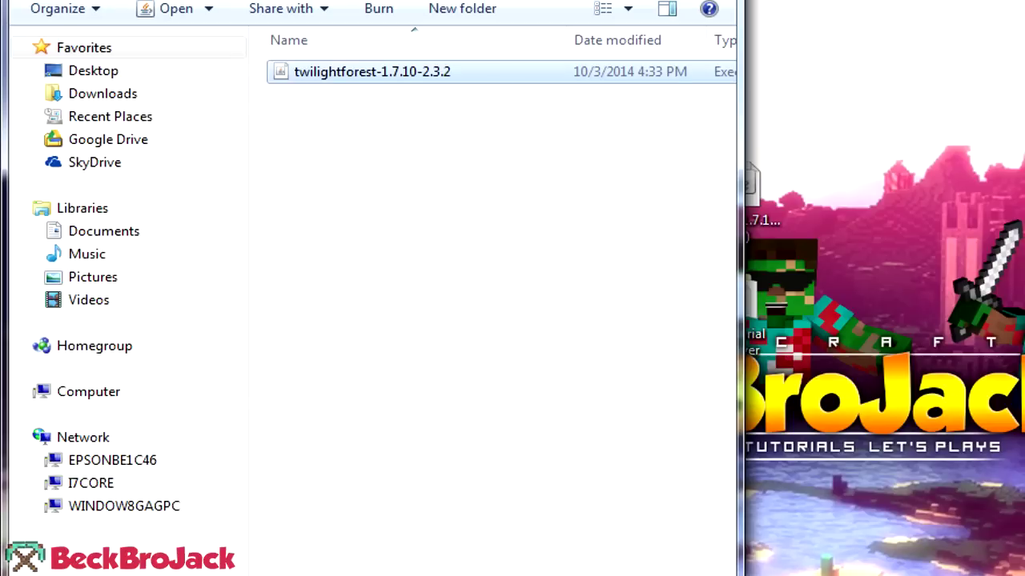
pyautogui.click(496, 320)
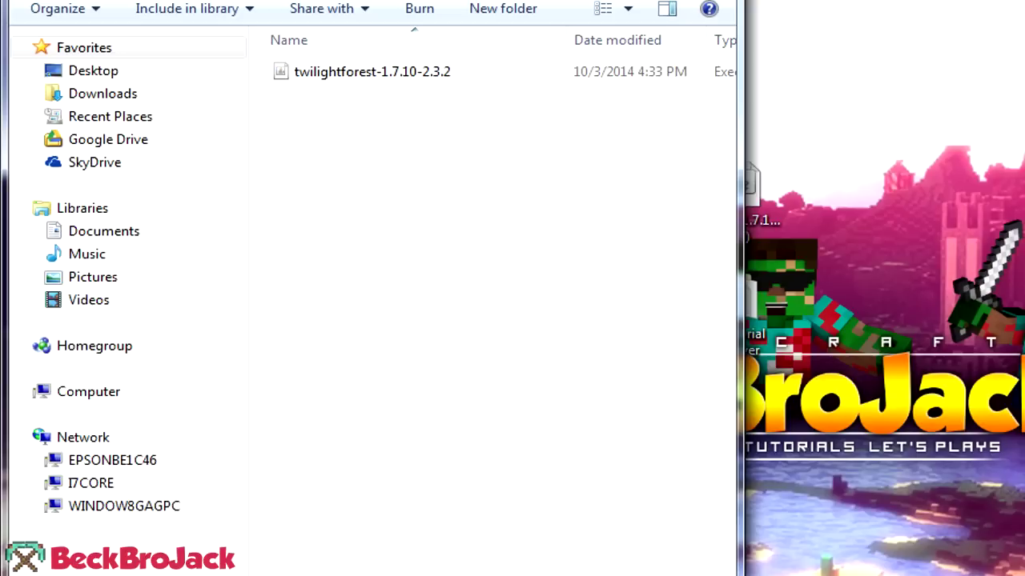
pyautogui.click(372, 72)
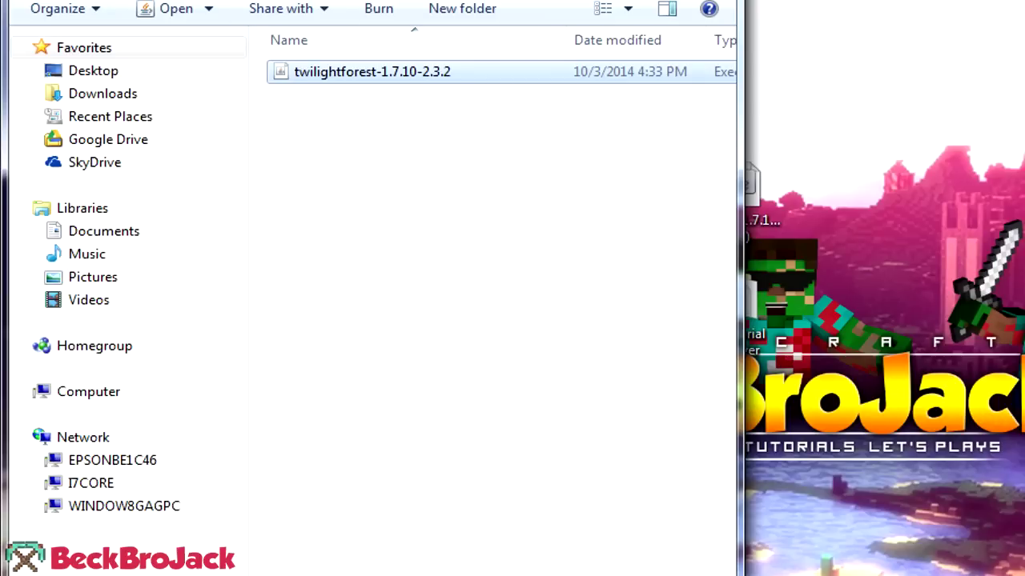
# Step: Open the game client's mods folder inside .minecraft, reached through %appdata%
pyautogui.hotkey('alt', 'Left')
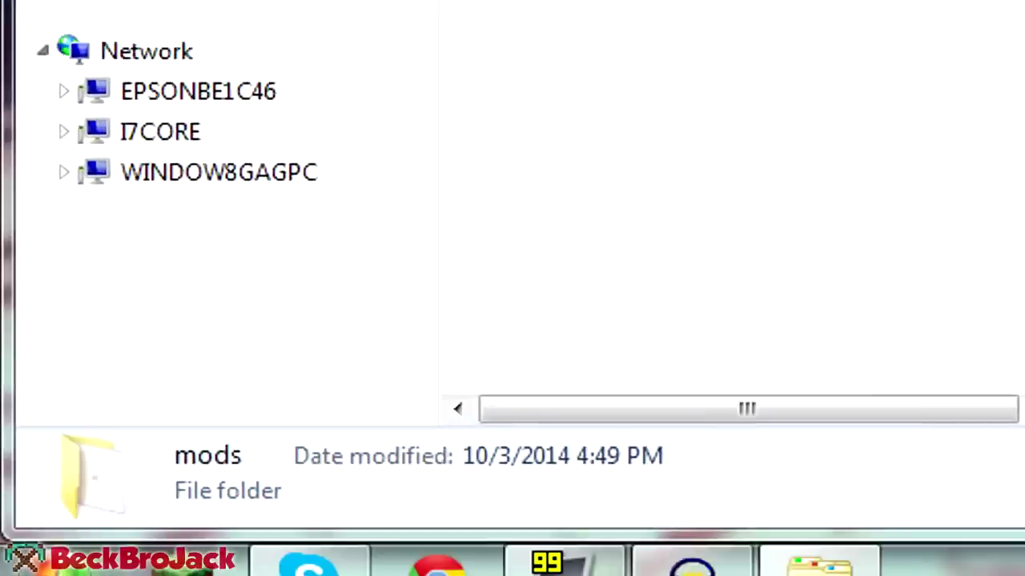
pyautogui.click(61, 531)
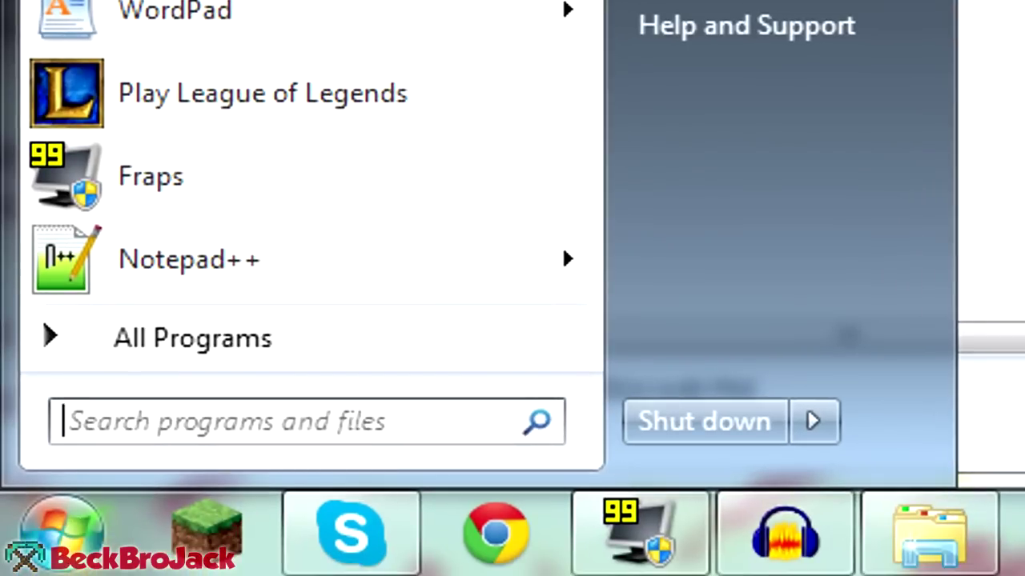
pyautogui.write('%appd')
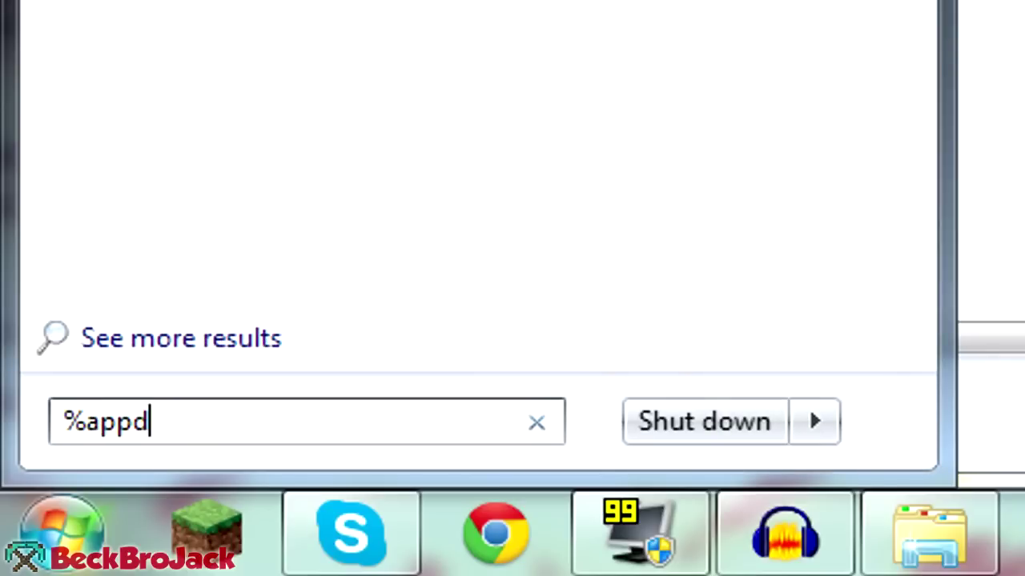
pyautogui.write('ata%')
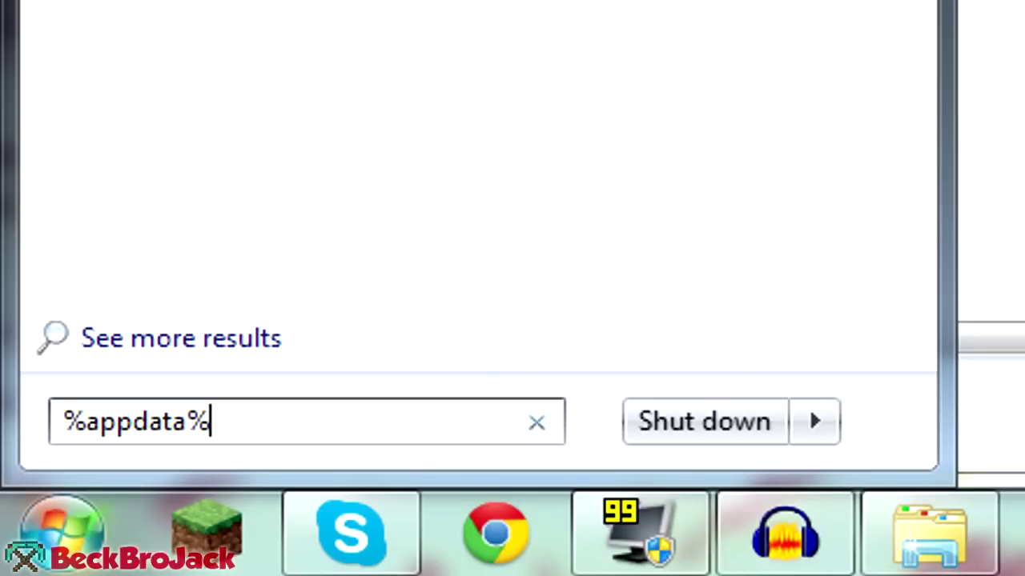
pyautogui.press('Return')
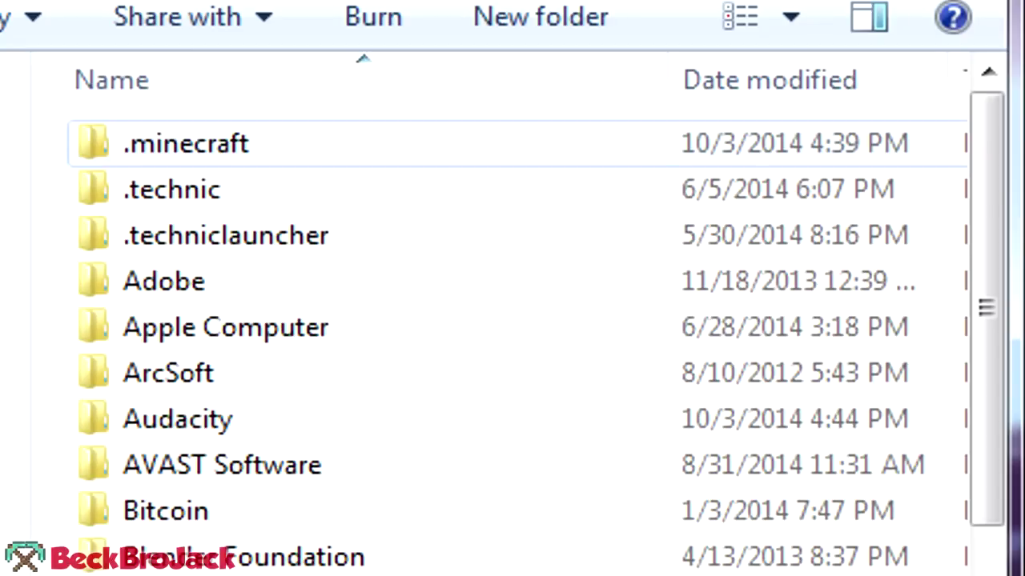
pyautogui.doubleClick(186, 144)
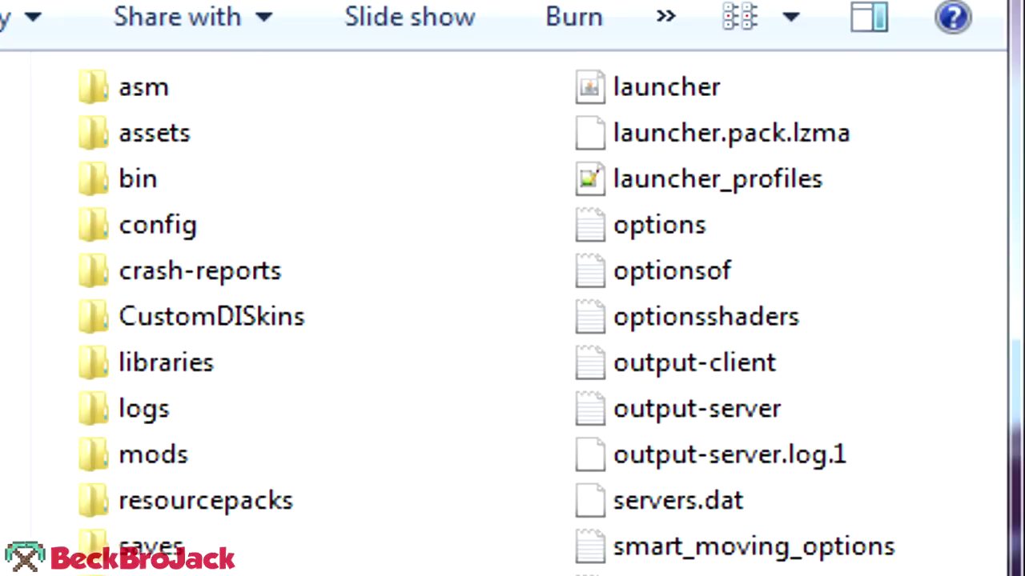
pyautogui.doubleClick(152, 455)
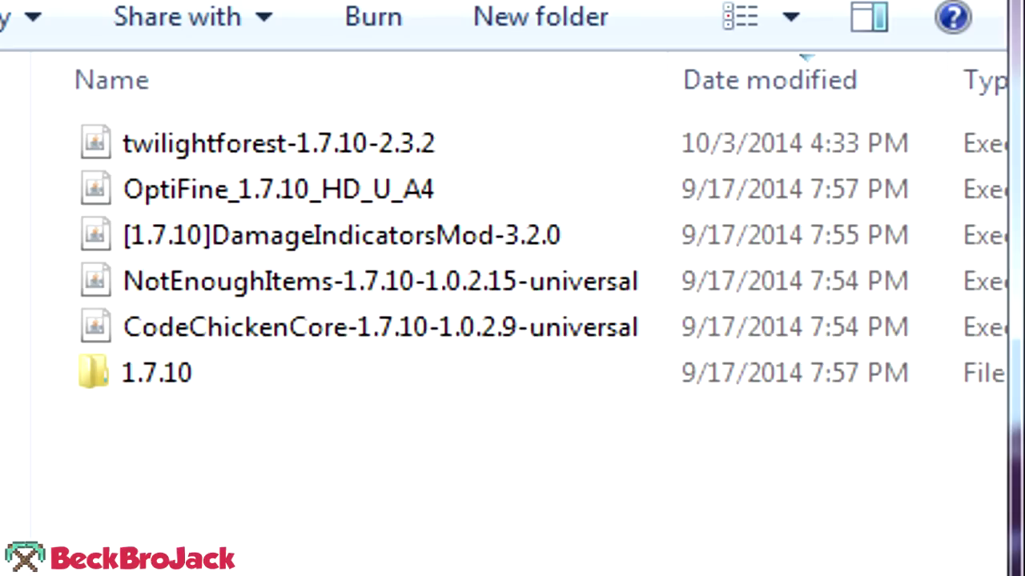
# Step: Review the mod files in the client's mods folder, including twilightforest-1.7.10-2.3.2, and return to the server folder
pyautogui.click(278, 144)
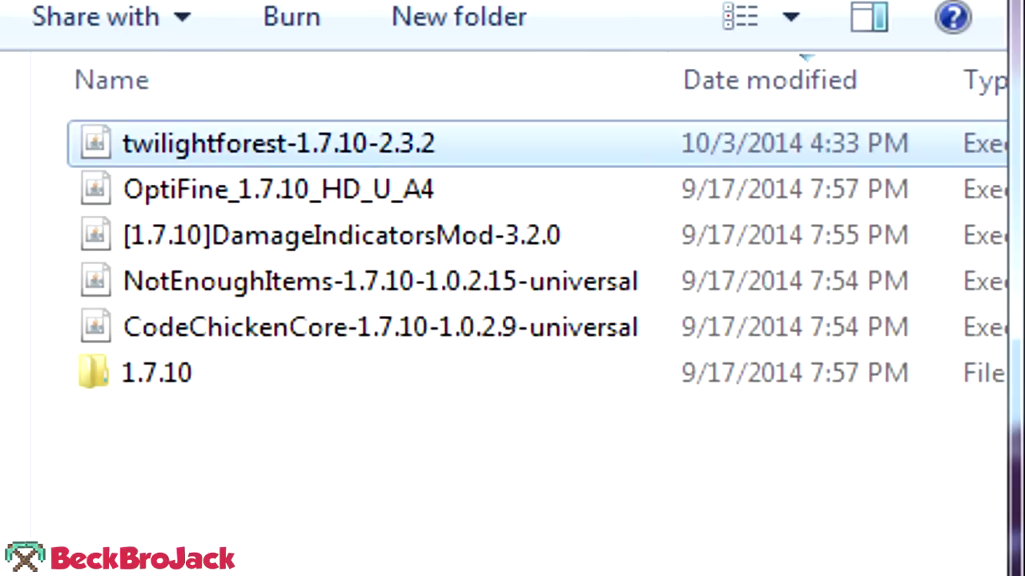
pyautogui.click(279, 190)
pyautogui.click(278, 235)
pyautogui.click(279, 282)
pyautogui.click(278, 328)
pyautogui.click(279, 373)
pyautogui.click(279, 189)
pyautogui.click(278, 236)
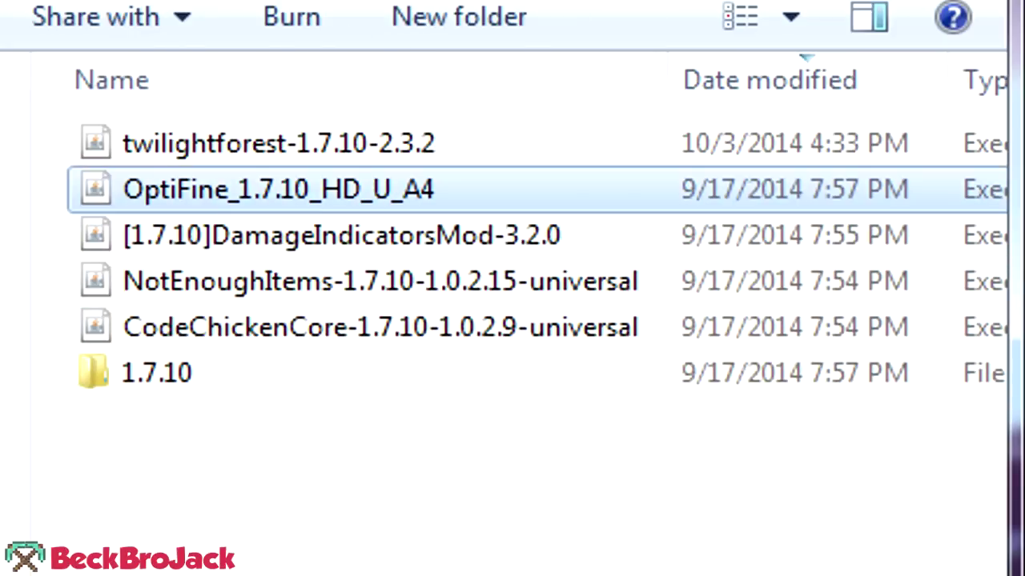
pyautogui.click(279, 282)
pyautogui.click(279, 327)
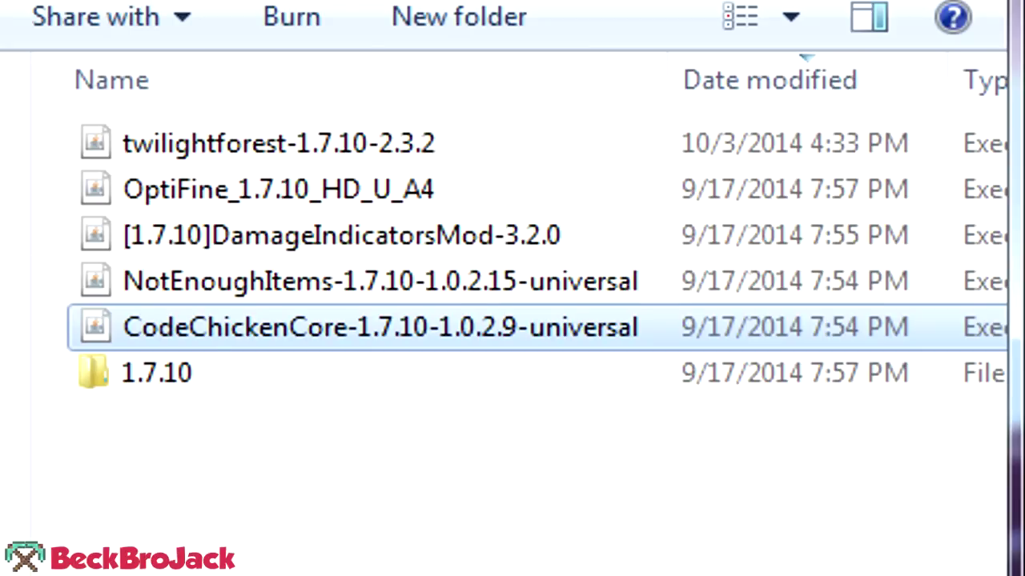
pyautogui.click(448, 448)
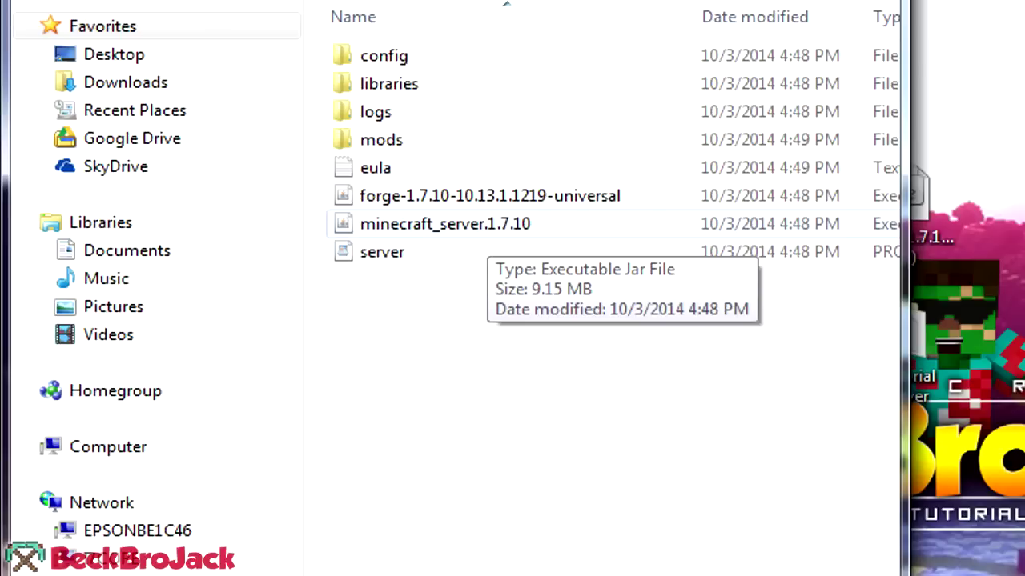
# Step: Run minecraft_server.1.7.10 to generate the remaining server files, and select the world folder
pyautogui.click(487, 227)
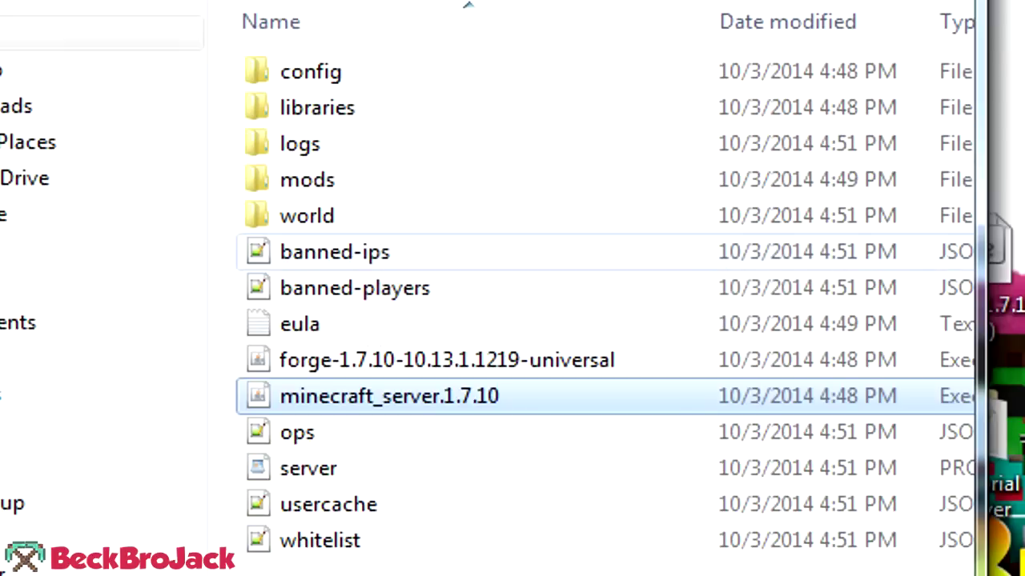
pyautogui.click(330, 217)
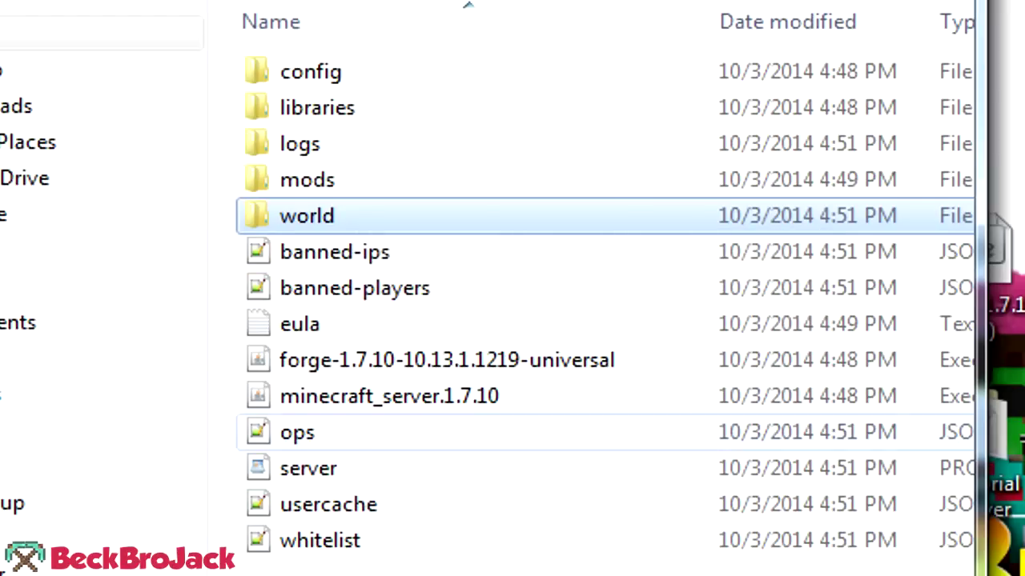
# Step: Start the modded server with forge-1.7.10-10.13.1.1219-universal, check the server folder, and minimize the server window
pyautogui.click(447, 360)
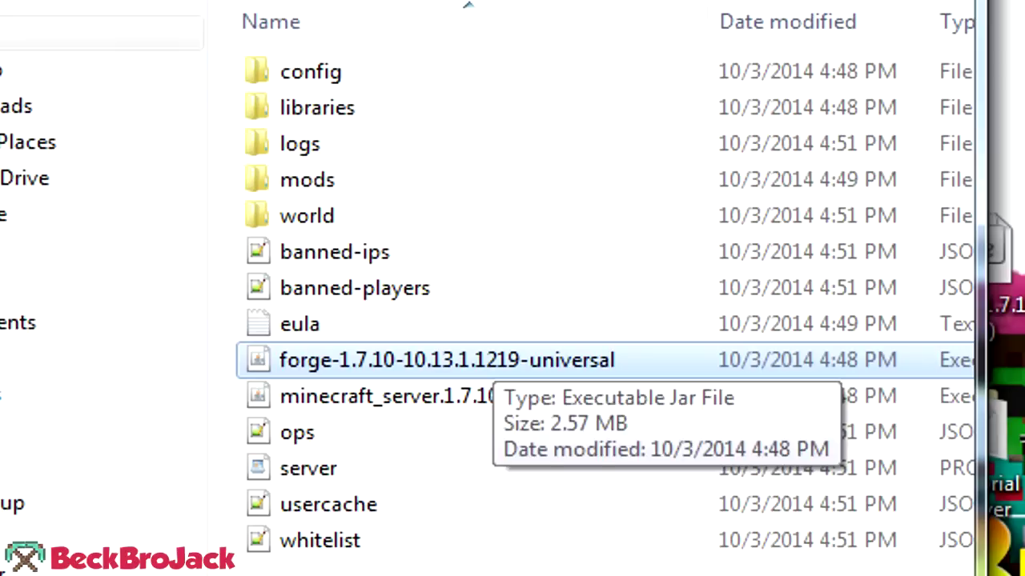
pyautogui.press('Return')
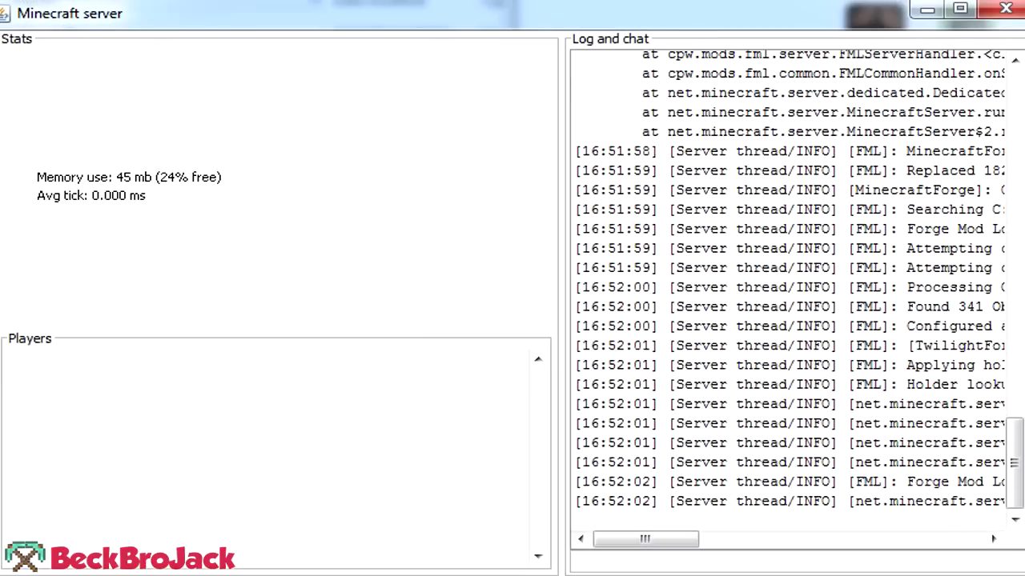
pyautogui.hotkey('alt', 'Tab')
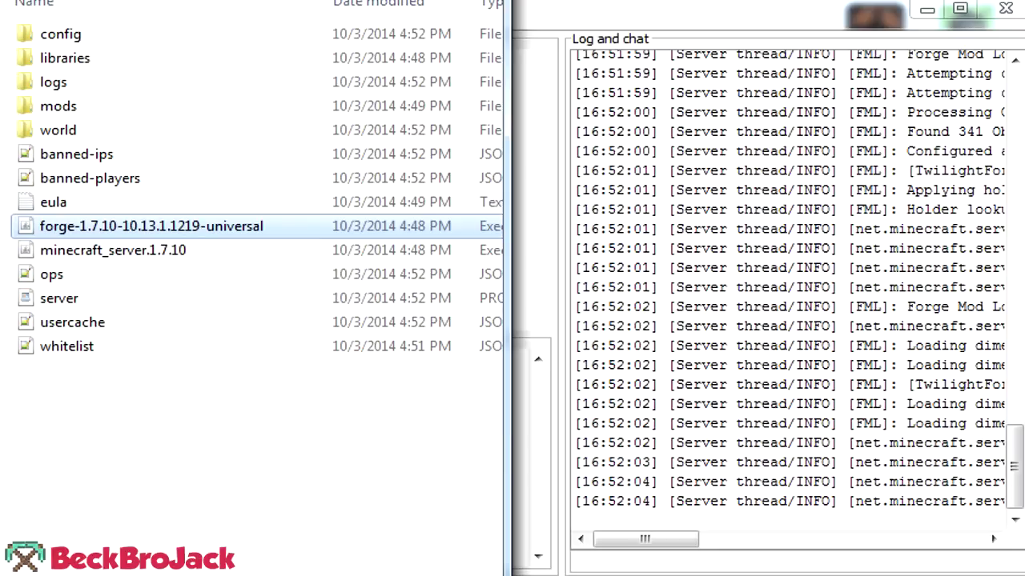
pyautogui.hotkey('alt', 'Tab')
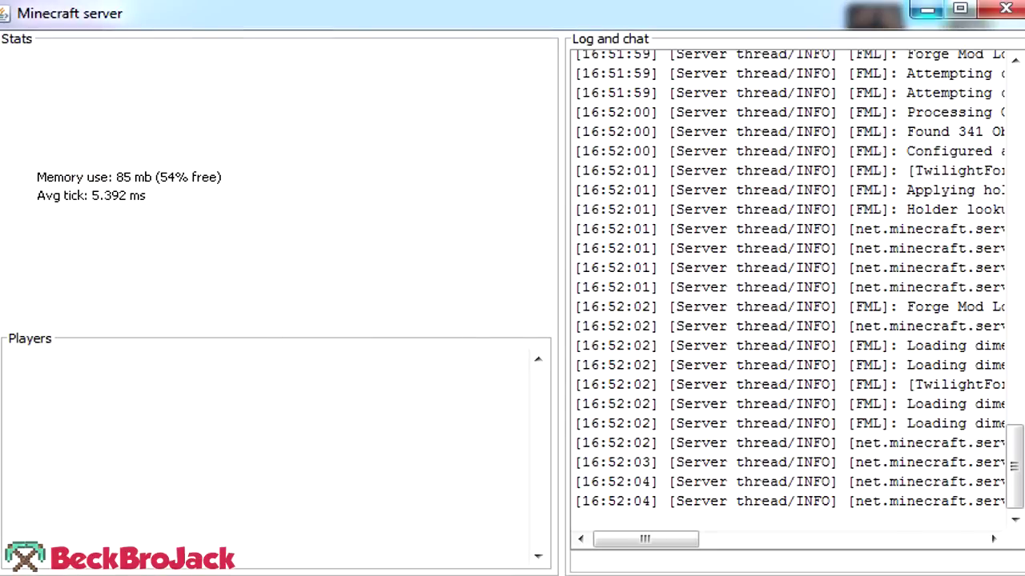
pyautogui.click(927, 10)
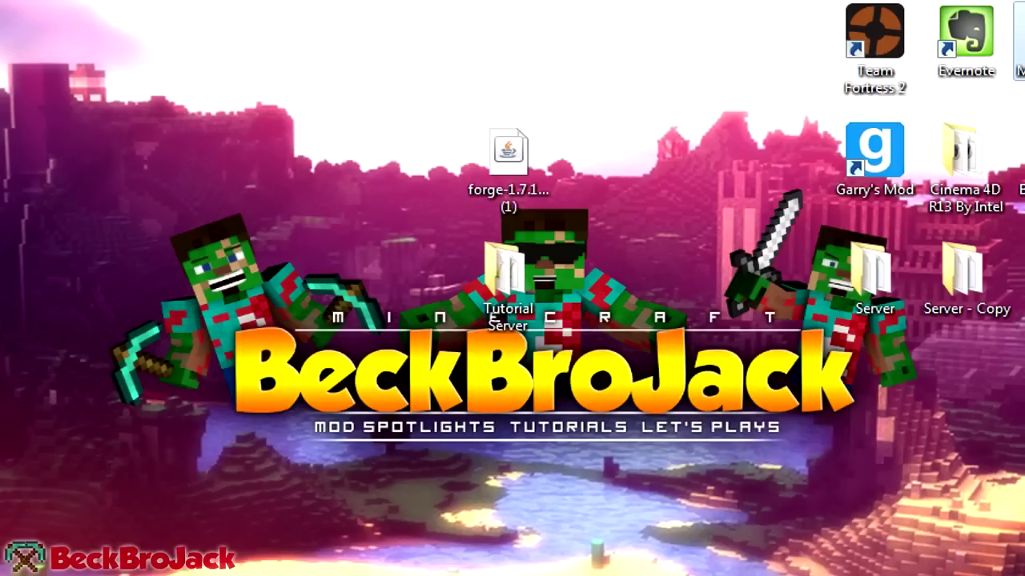
# Step: Launch Minecraft 1.7.10-Forge10.13.1.1217 through the Minecraft Launcher and maximize the game window
pyautogui.doubleClick(1018, 40)
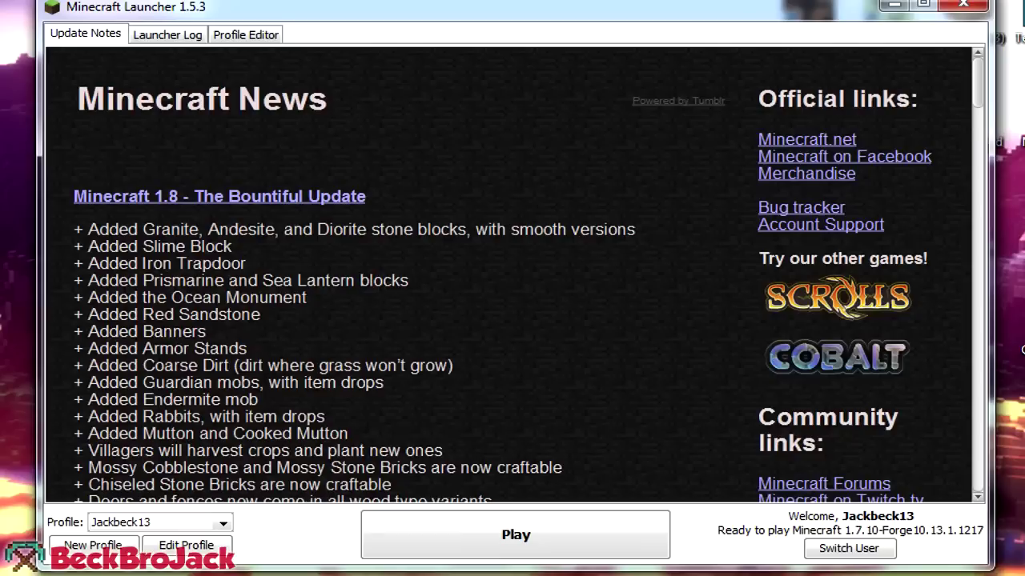
pyautogui.click(516, 534)
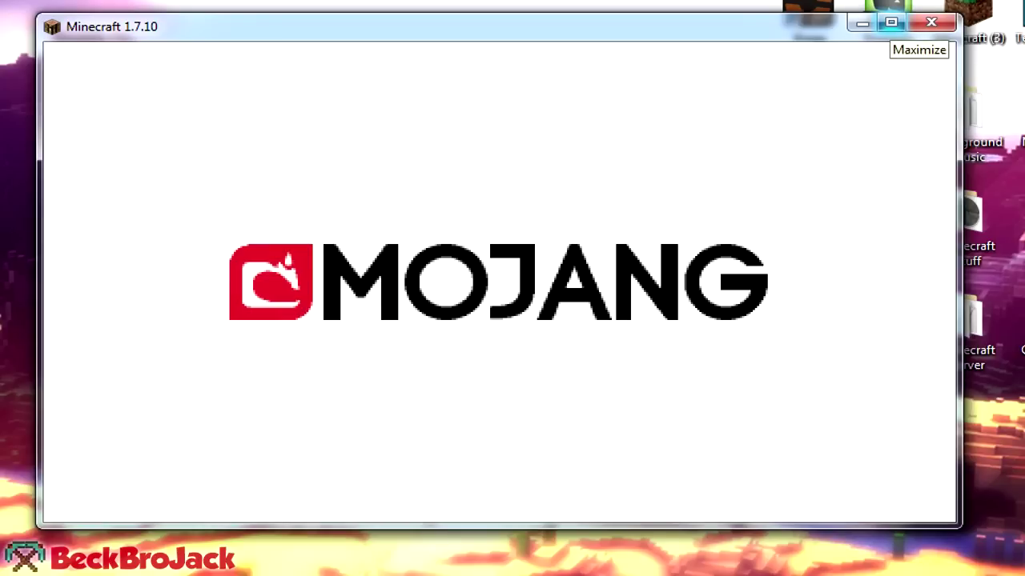
pyautogui.click(891, 23)
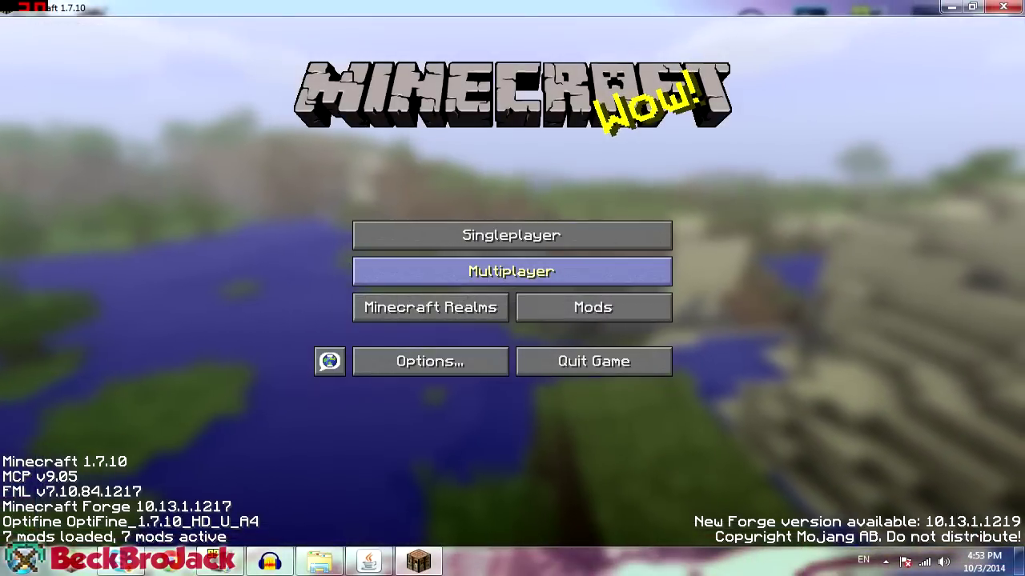
# Step: Join the multiplayer server described as "A Minecraft Server"
pyautogui.click(511, 271)
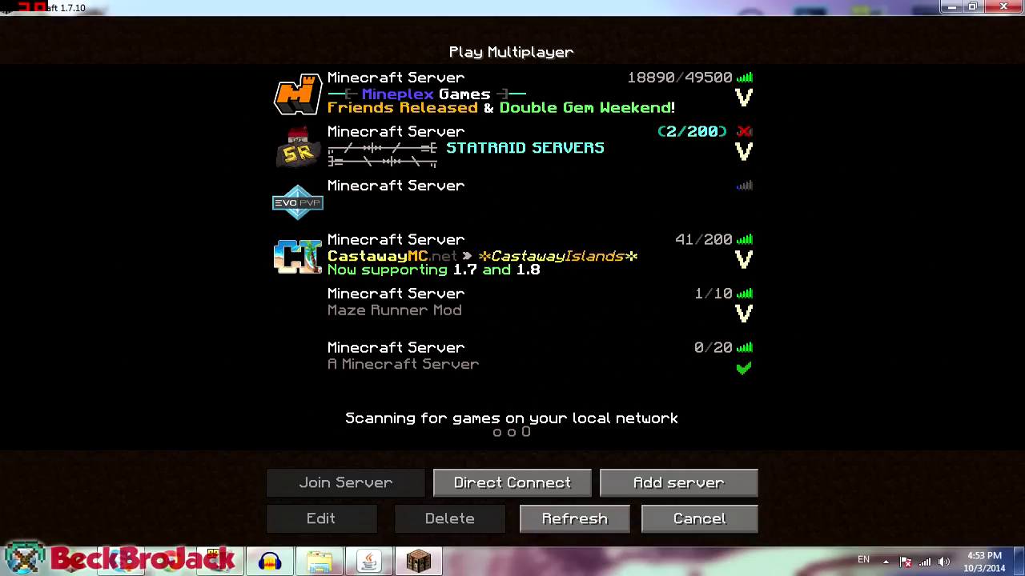
pyautogui.click(436, 365)
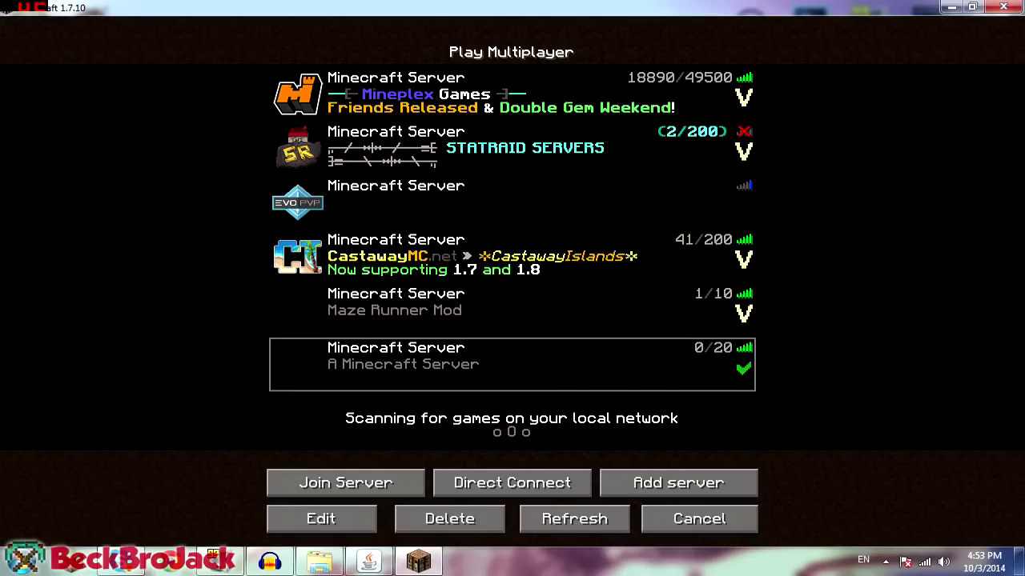
pyautogui.click(345, 483)
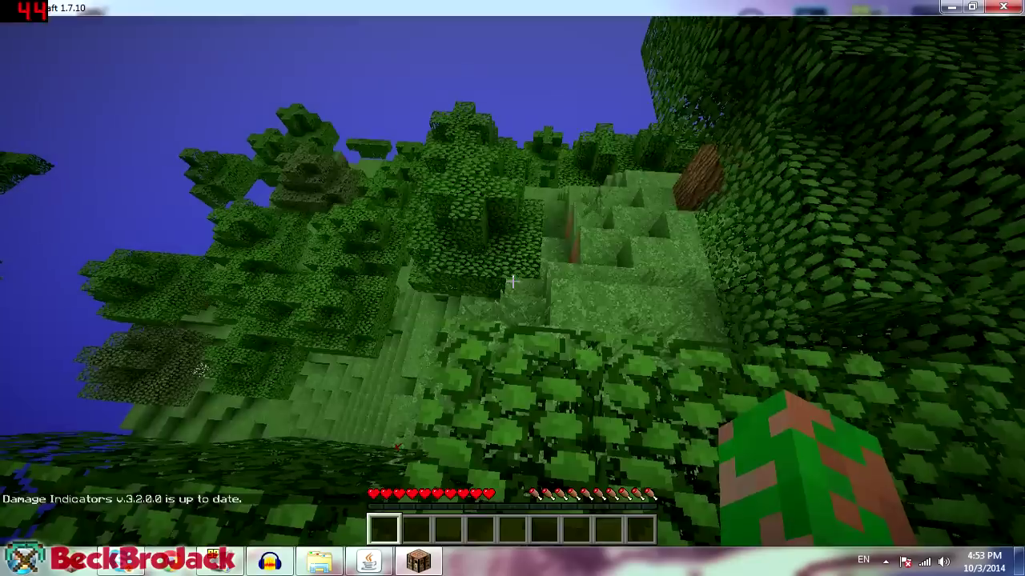
# Step: Look around the spawn area and check the player's inventory
pyautogui.press('w')
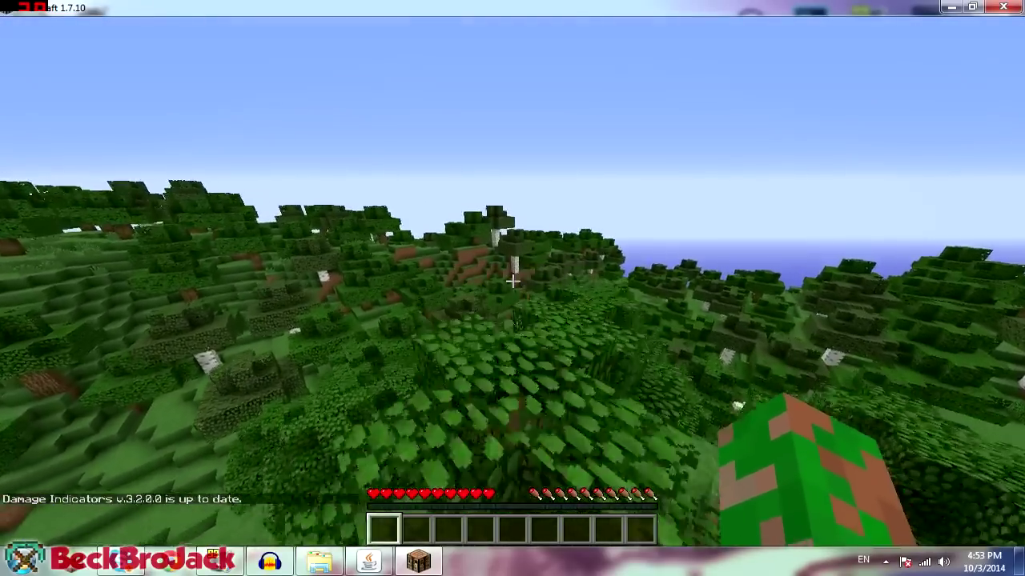
pyautogui.press('e')
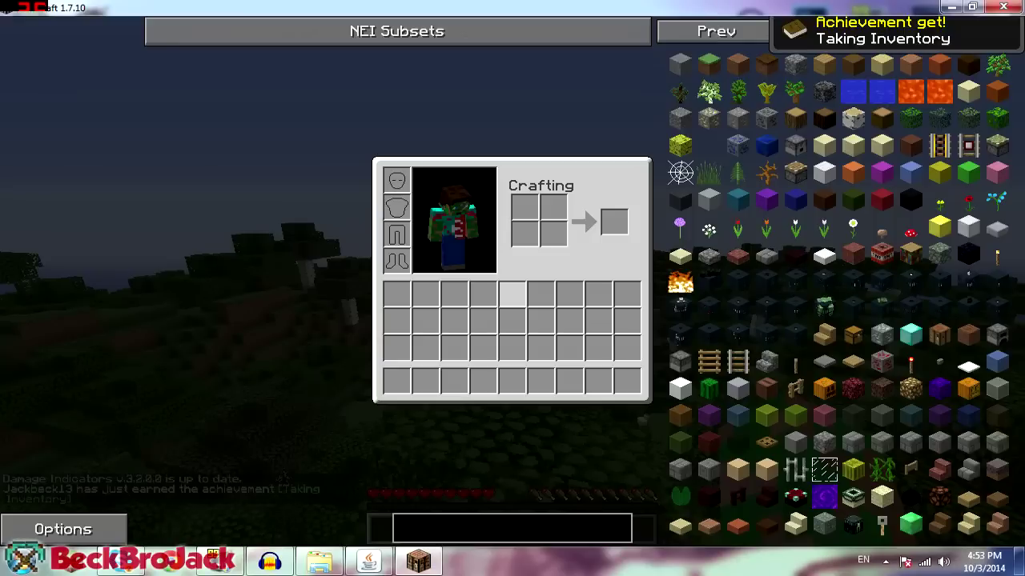
pyautogui.press('Escape')
# Step: Pause the game, switch to the Minecraft server console, and give the player operator rights with the /op command
pyautogui.press('Escape')
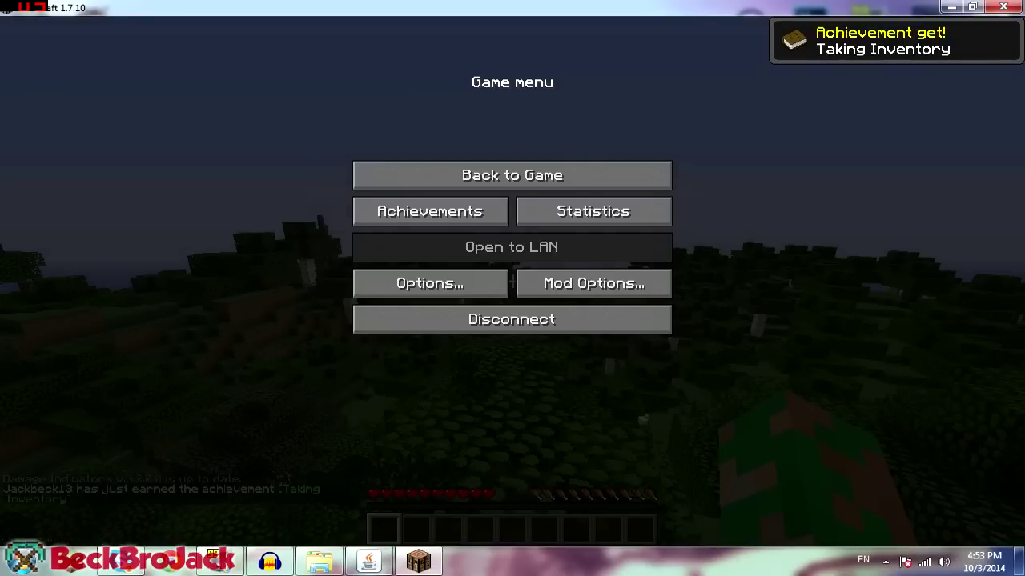
pyautogui.hotkey('alt', 'Tab')
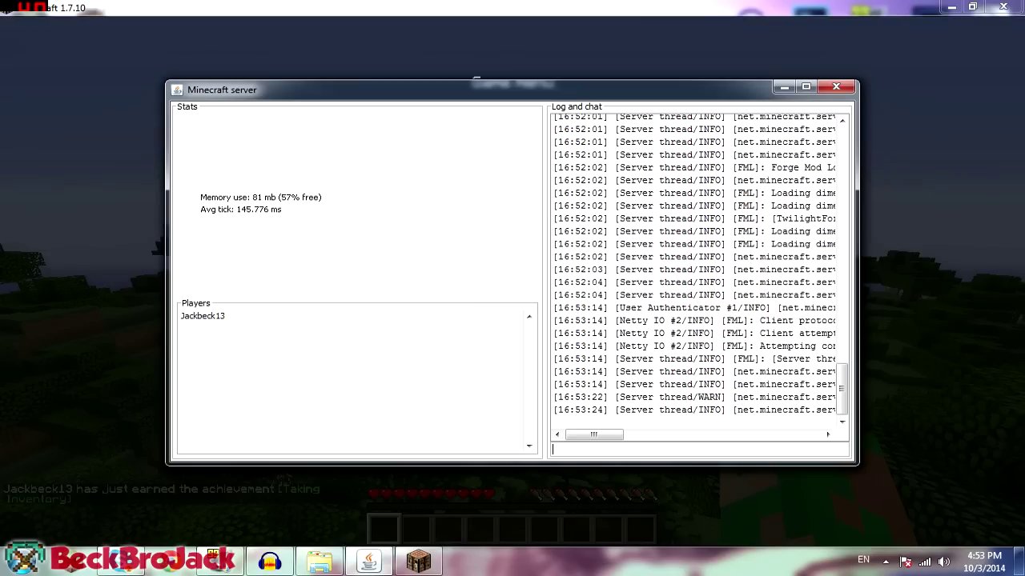
pyautogui.write('/op ')
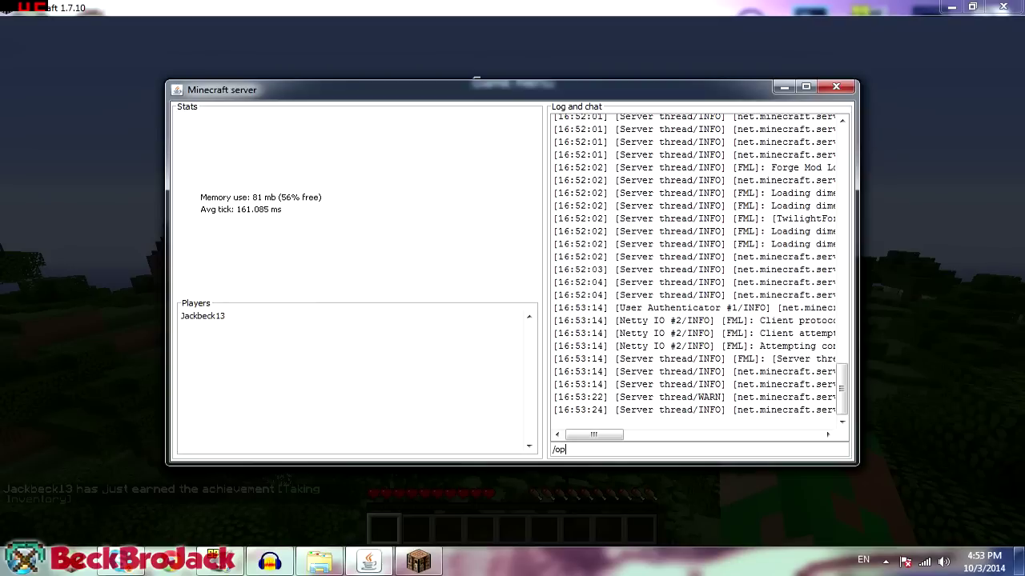
pyautogui.write('Jackbeck13')
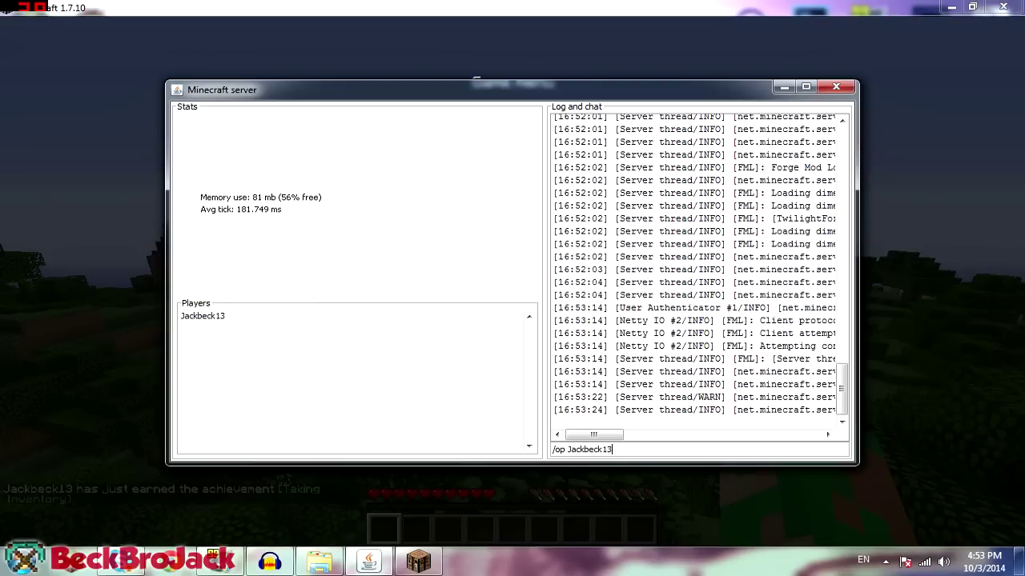
pyautogui.press('Return')
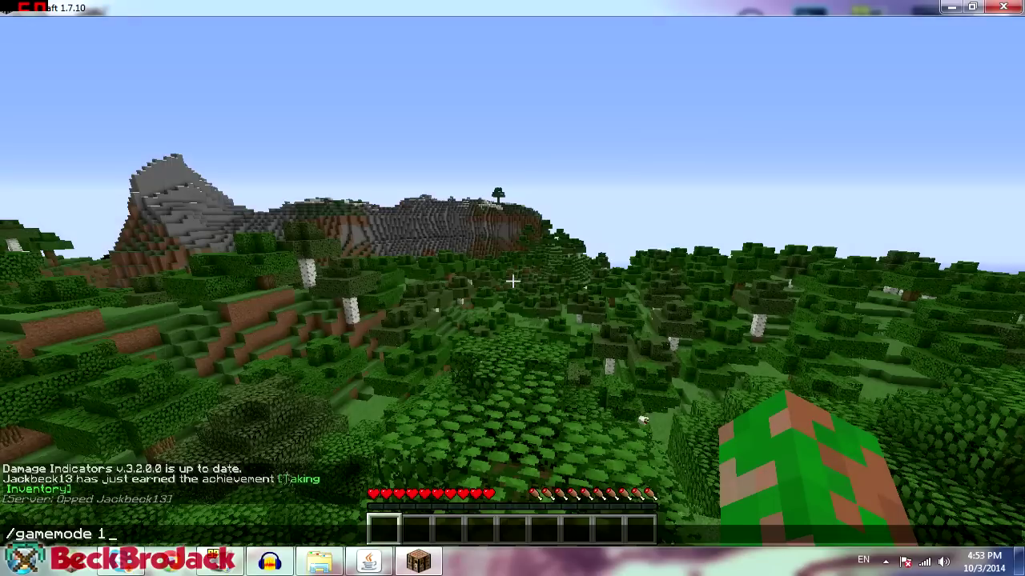
# Step: Switch to creative mode with /gamemode 1 and show the Twilight Forest items in the creative inventory
pyautogui.press('Return')
pyautogui.press('e')
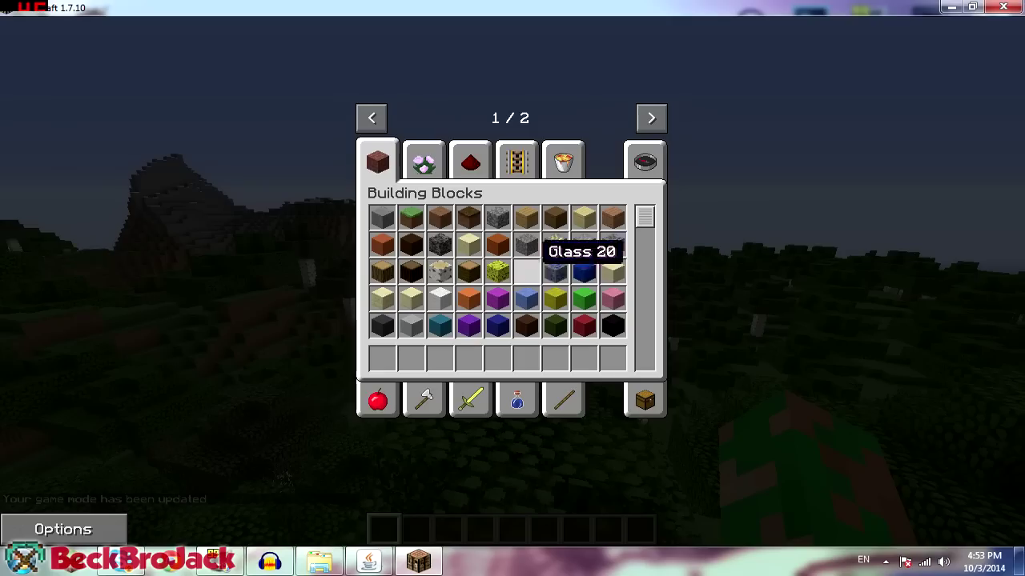
pyautogui.click(651, 118)
pyautogui.click(377, 160)
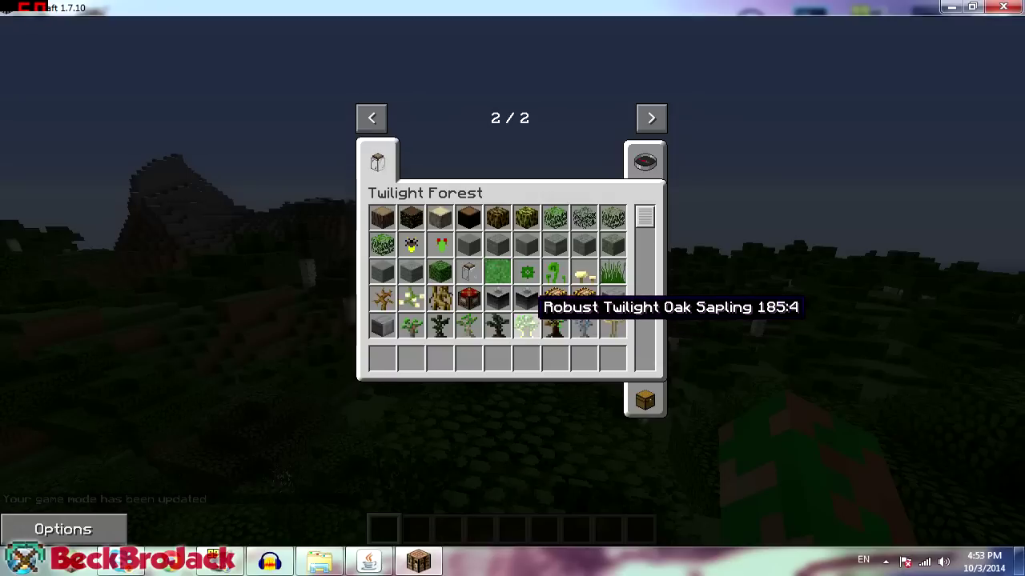
# Step: Add a dandelion, a red flower, a fern and grass from the Decoration Blocks category to the hotbar
pyautogui.click(371, 117)
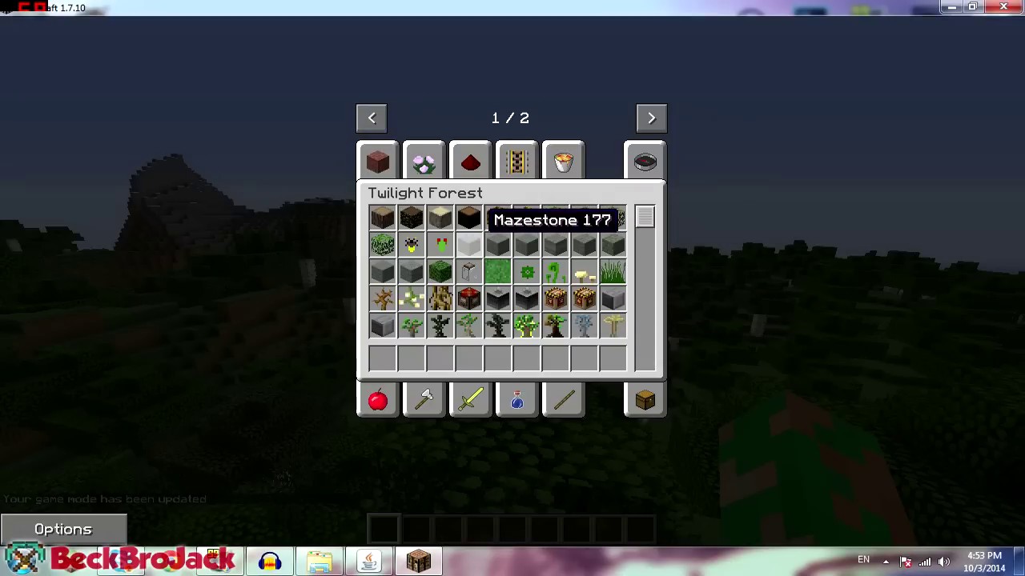
pyautogui.click(562, 160)
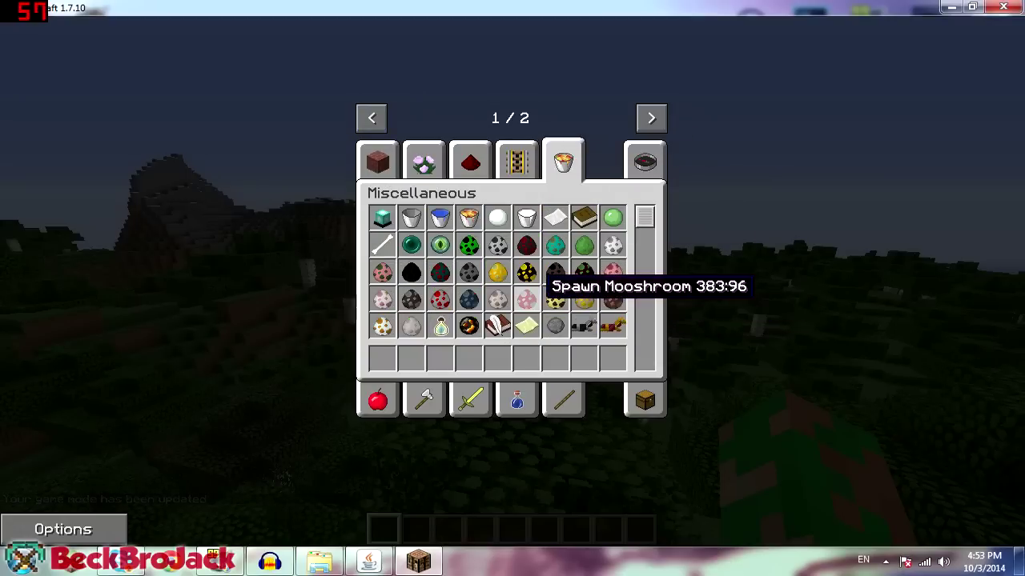
pyautogui.click(425, 162)
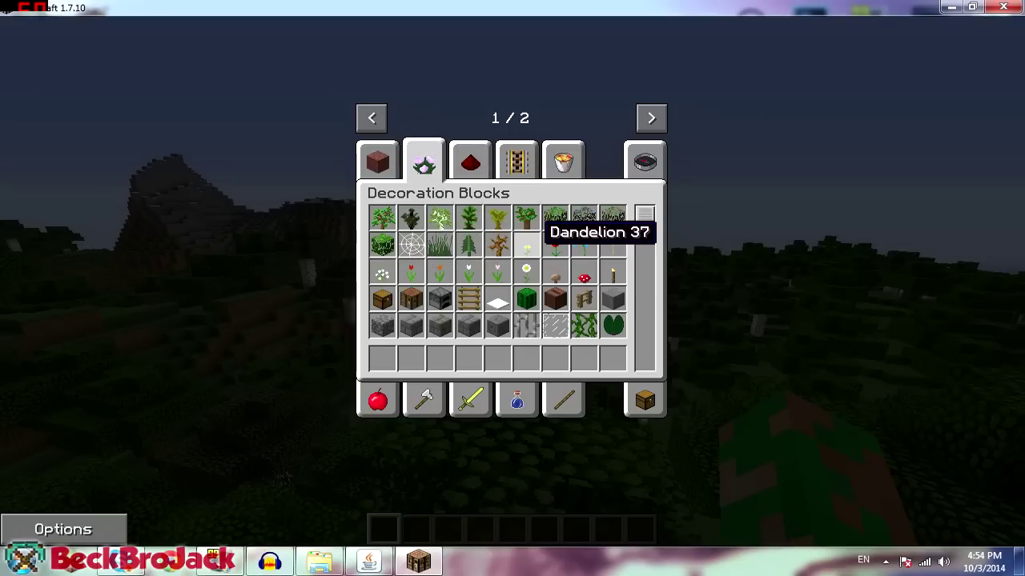
pyautogui.click(526, 245)
pyautogui.click(383, 360)
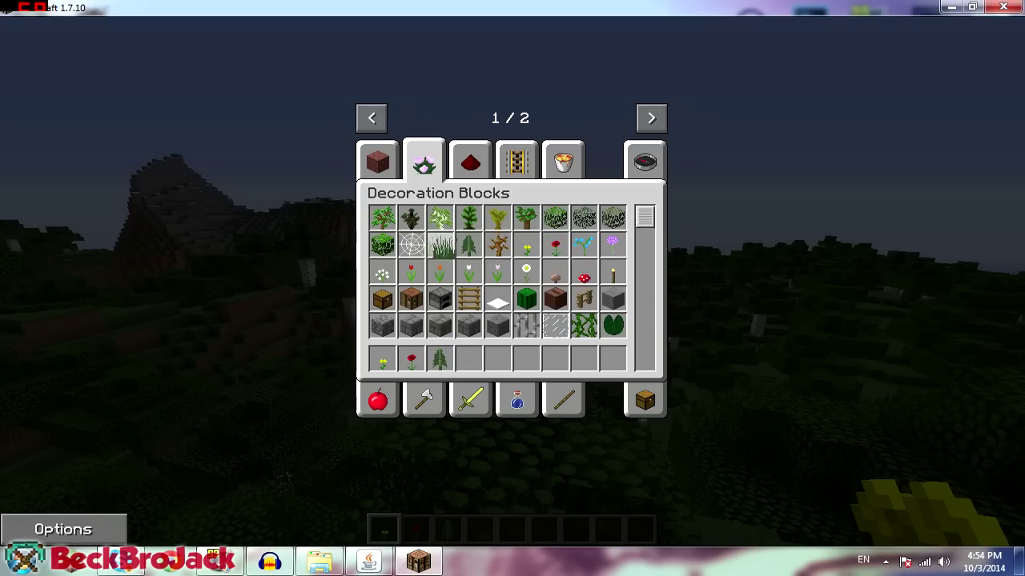
pyautogui.press('e')
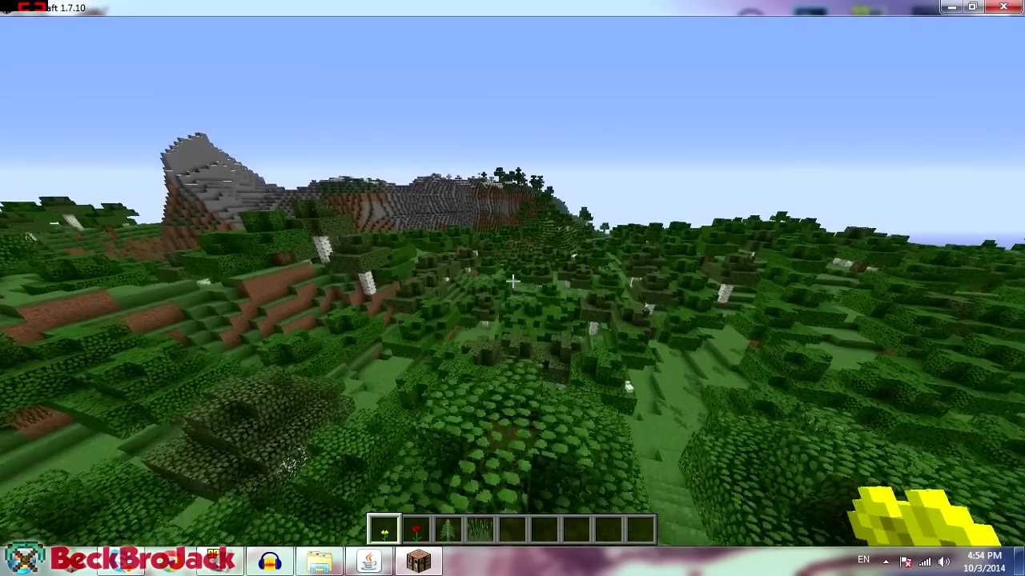
# Step: Fly down to a grassy clearing in the forest and add a water bucket and a diamond to the hotbar, searching for "dia"
pyautogui.press('w')
pyautogui.press('shift')
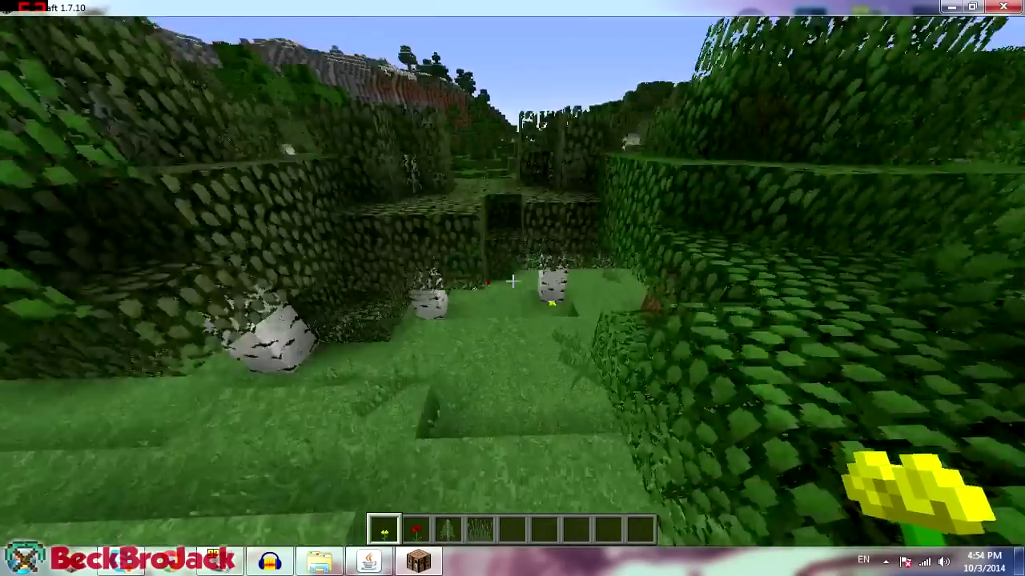
pyautogui.press('e')
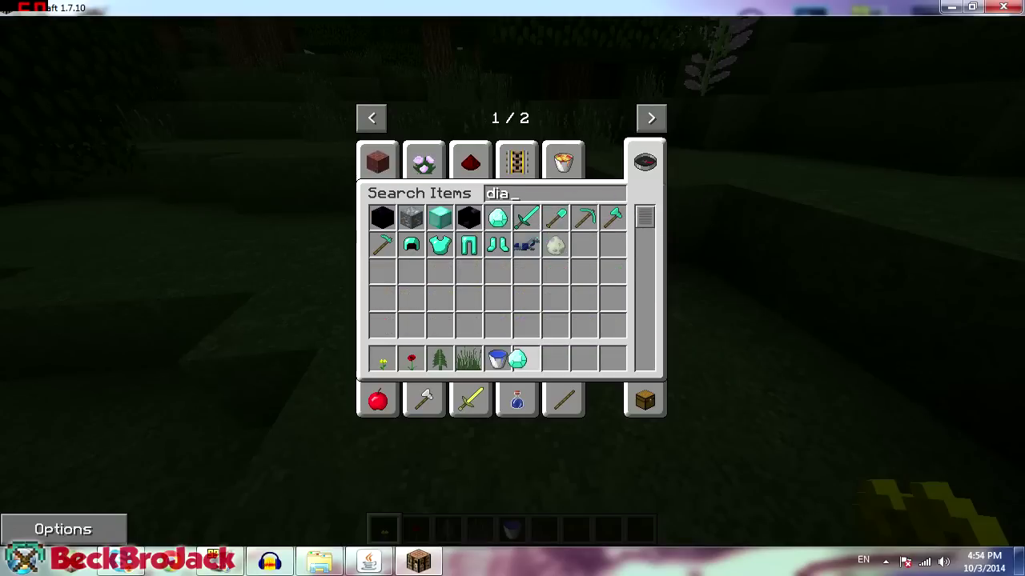
pyautogui.press('Escape')
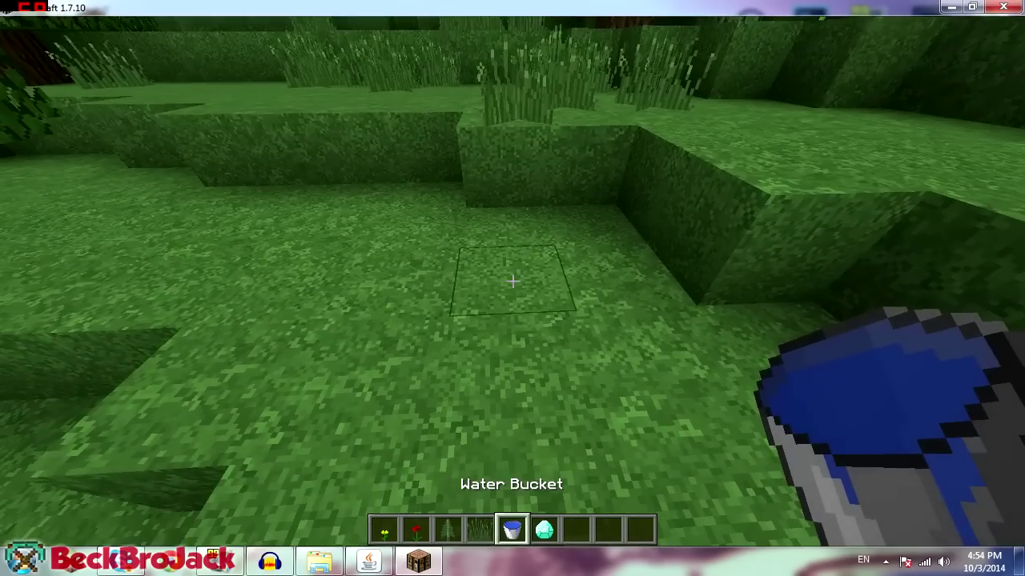
# Step: Dig a one-block-deep, two-by-two hole in the grass for the Twilight Forest portal
pyautogui.click(512, 281)
pyautogui.click(512, 281)
pyautogui.click(512, 281)
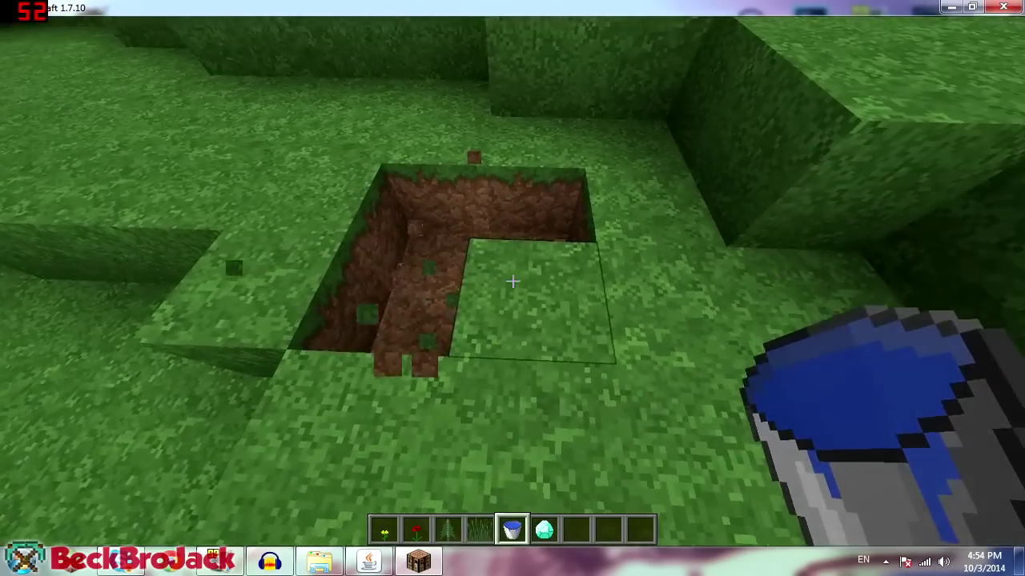